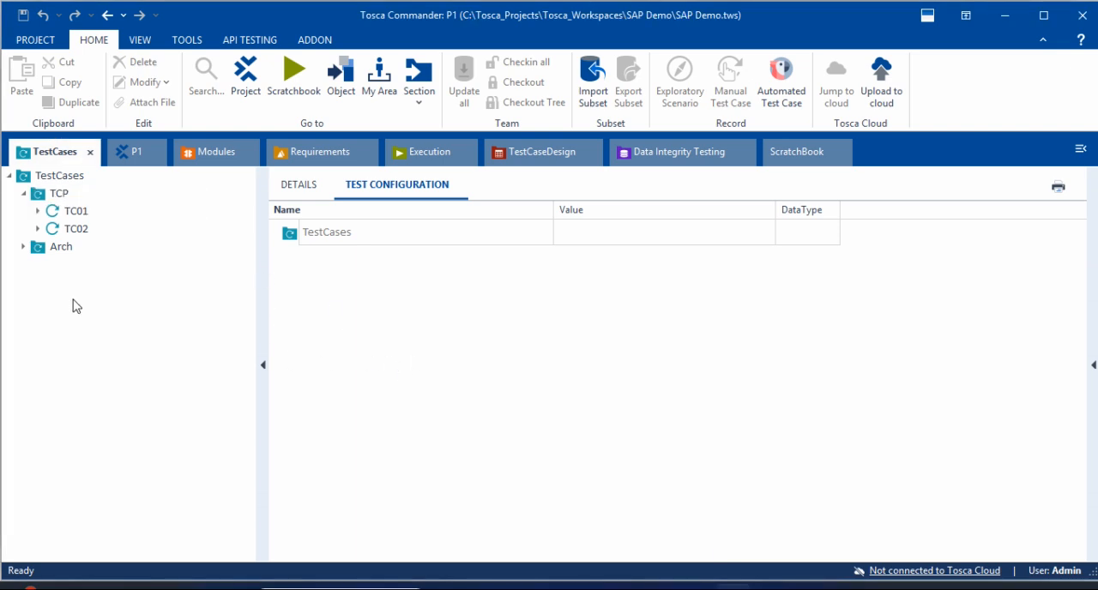
Step: Examine the test configuration of the TestCases folder, the TCP folder and the test cases TC01 and TC02
left_click(28, 182)
left_click(34, 194)
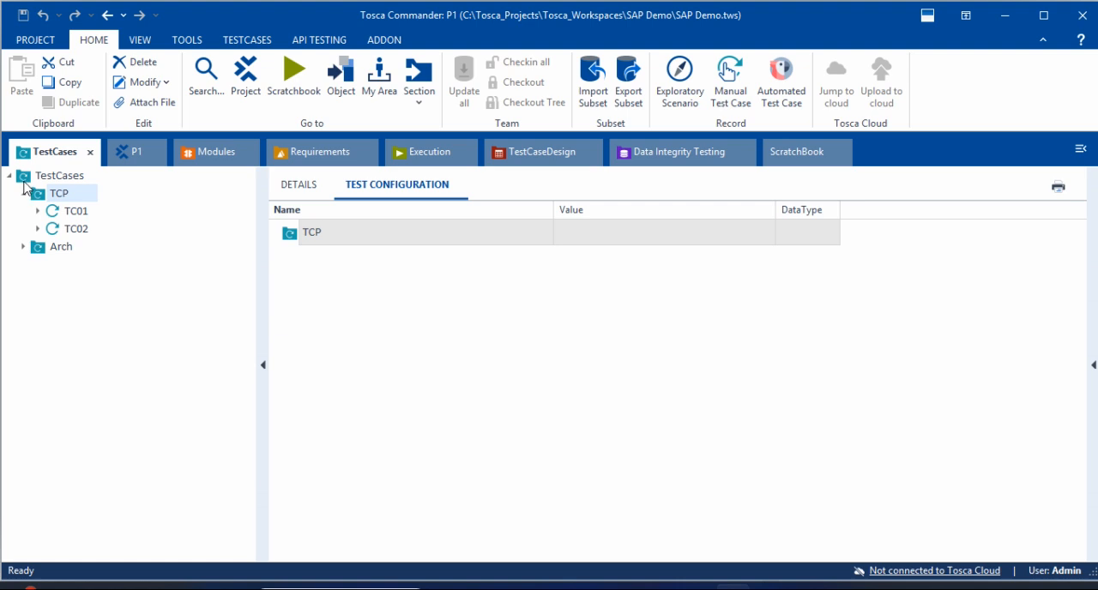
left_click(75, 229)
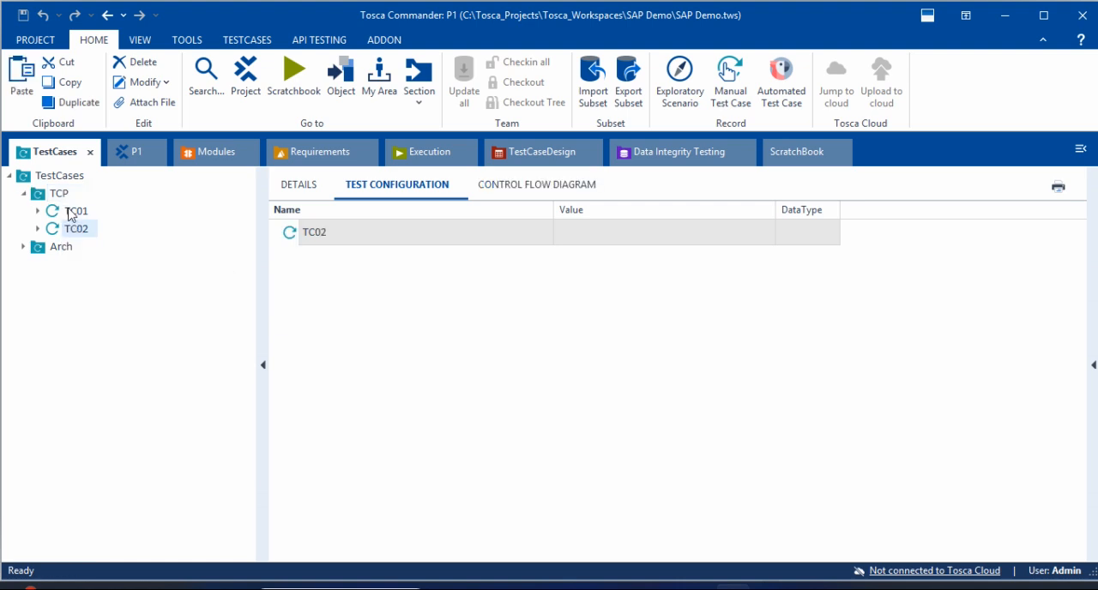
left_click(71, 214)
left_click(292, 189)
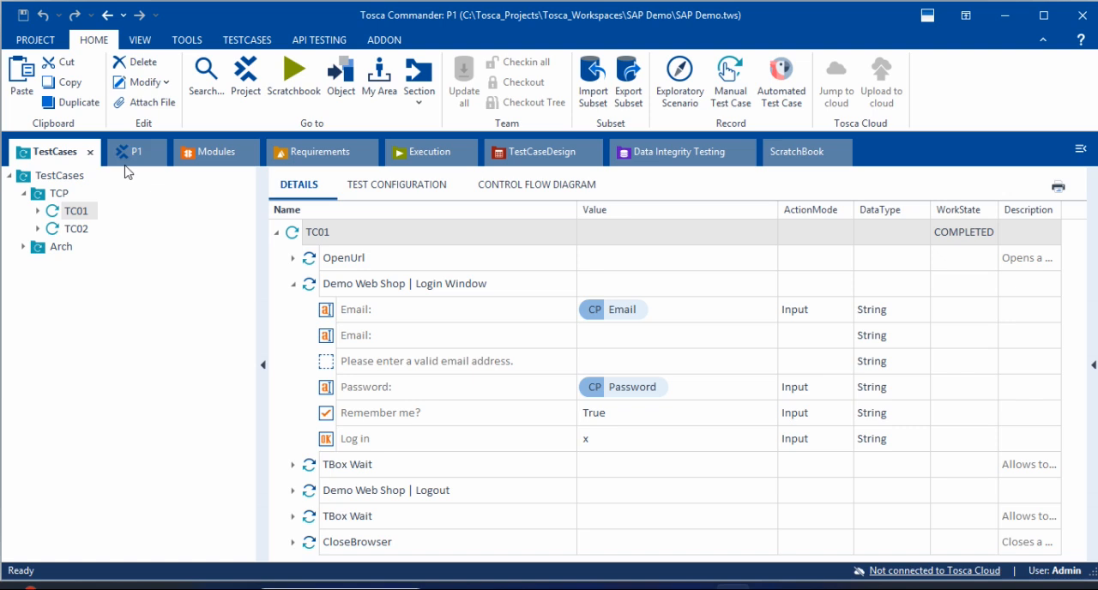
left_click(51, 176)
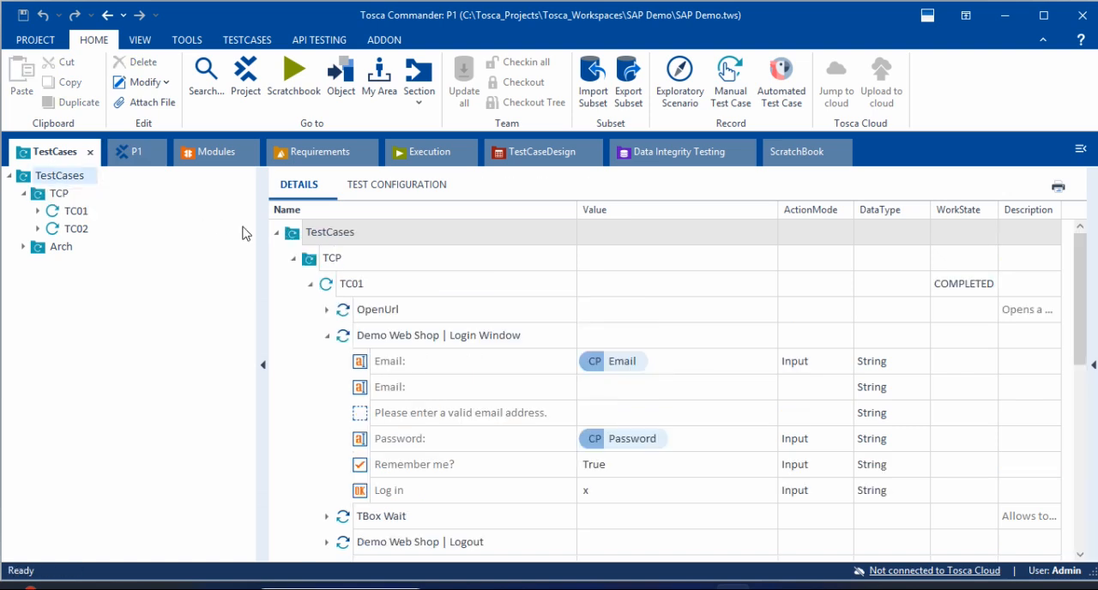
left_click(412, 196)
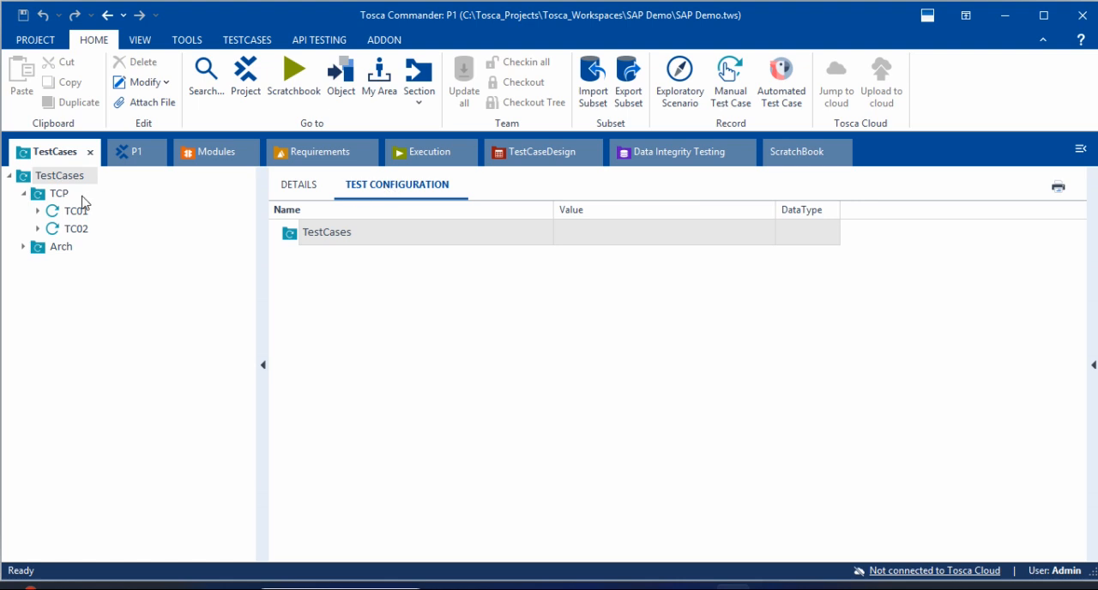
left_click(46, 199)
left_click(32, 177)
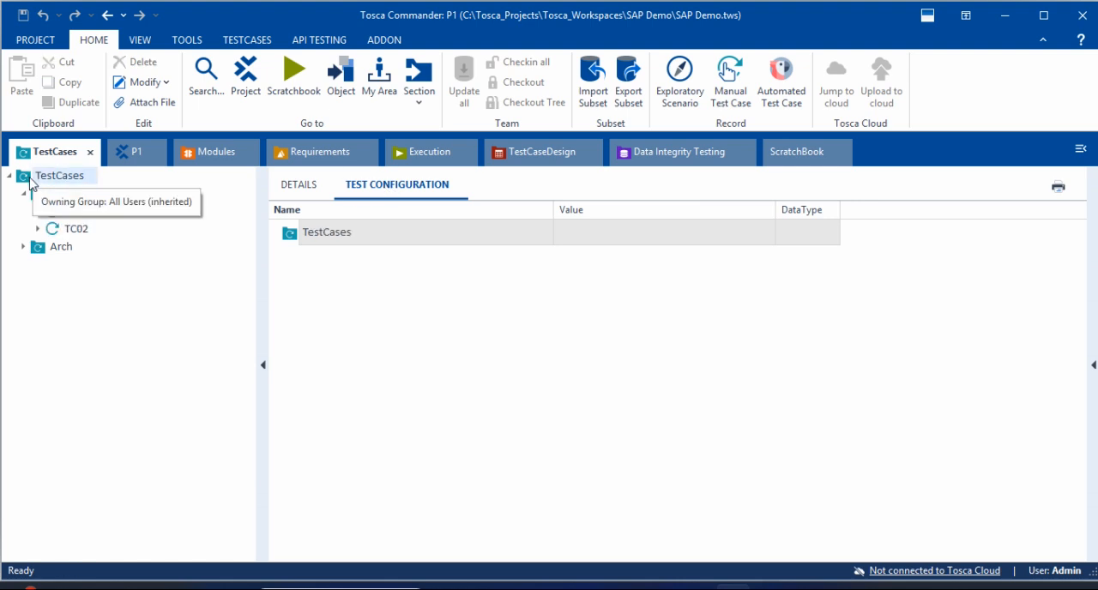
left_click(39, 196)
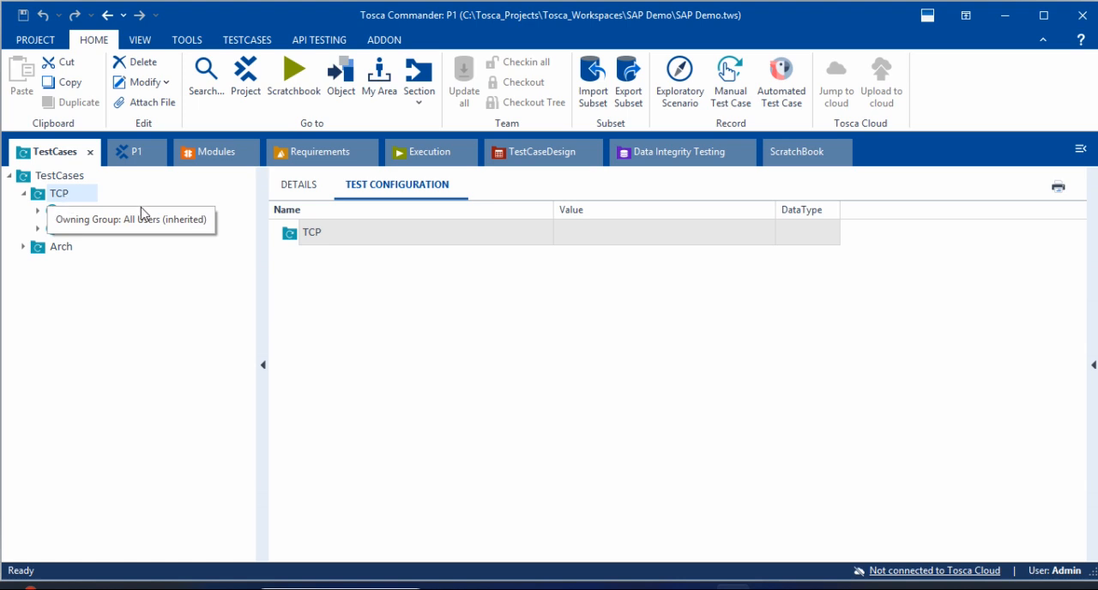
left_click(52, 211)
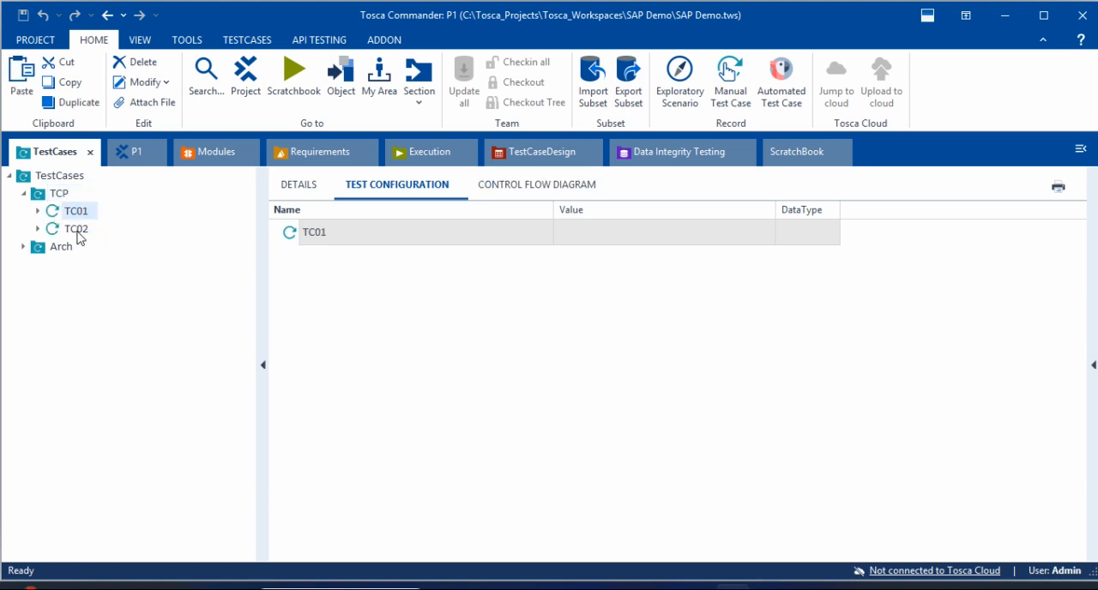
left_click(79, 229)
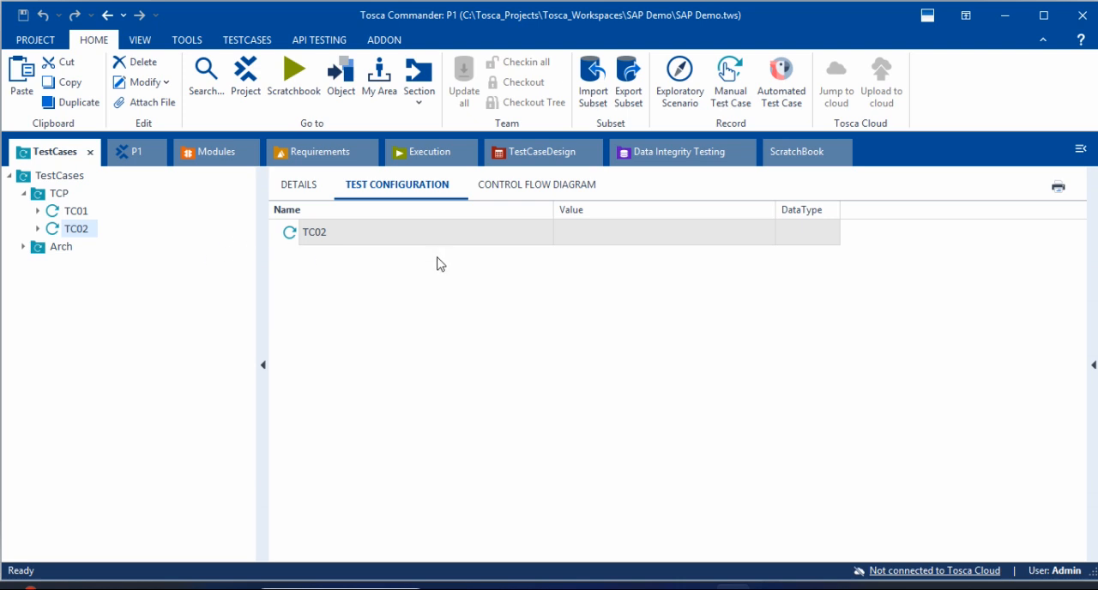
Step: Review the test steps in the details of TC01 and TC02, collapsing the Login Window step of TC01
left_click(76, 212)
left_click(296, 192)
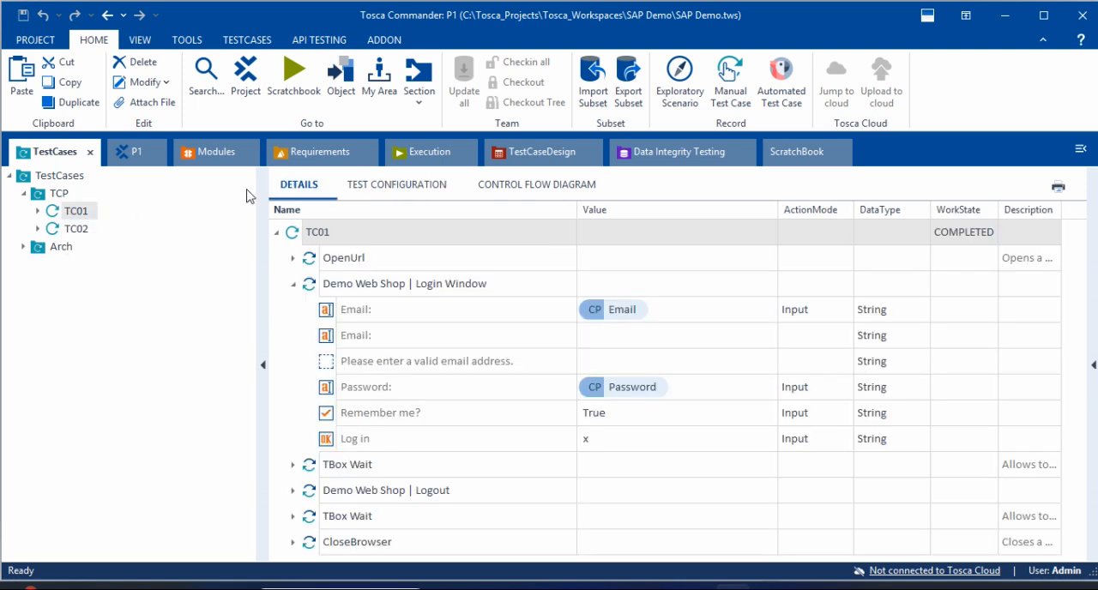
left_click(293, 285)
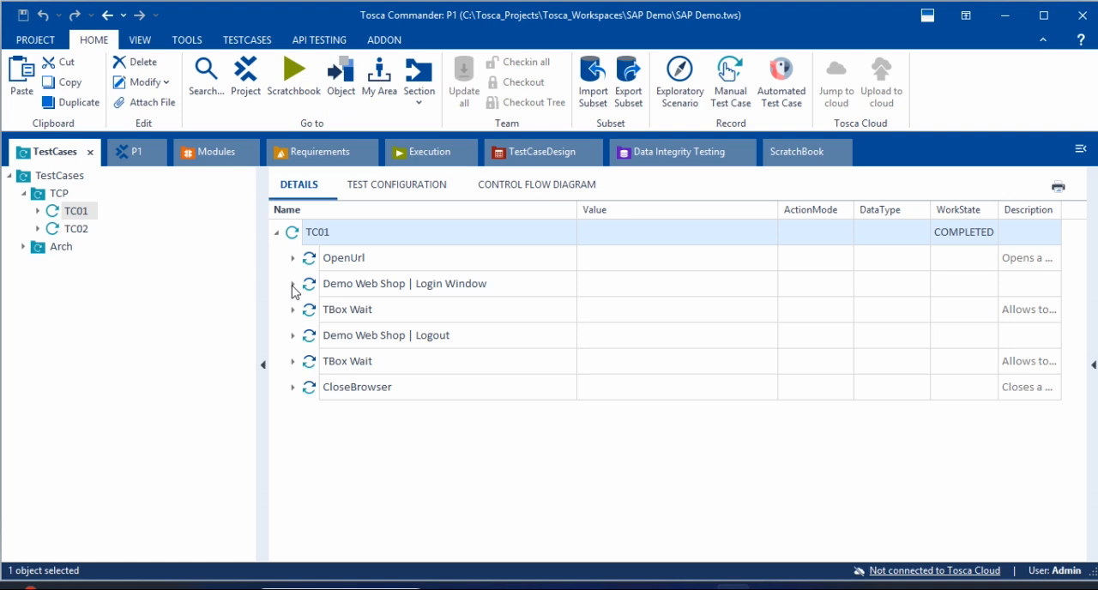
left_click(67, 231)
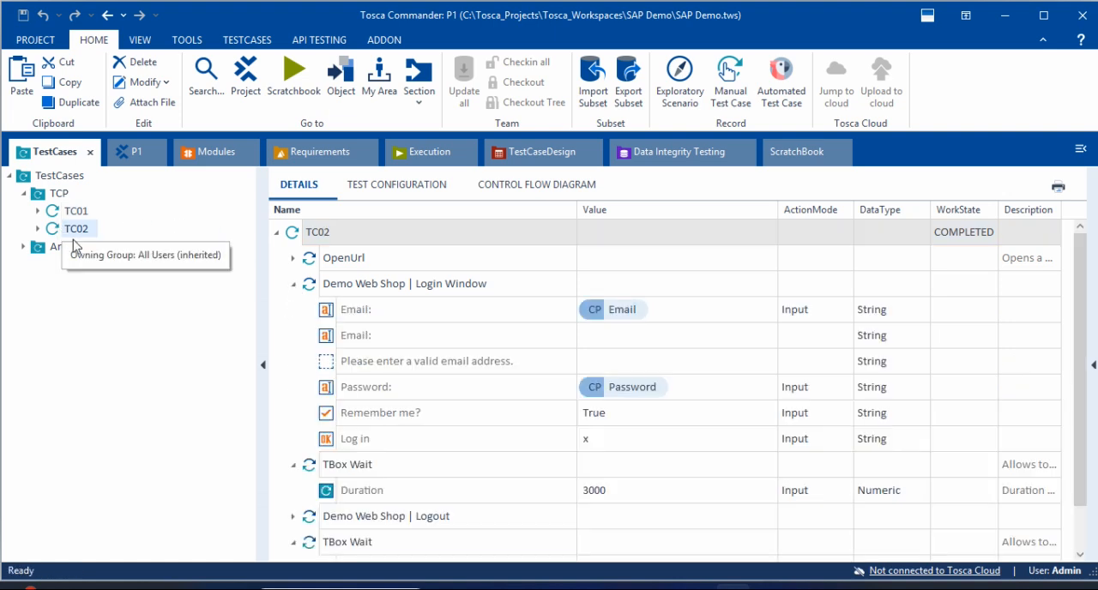
Step: Show the test configuration of the top-level TestCases folder
left_click(31, 177)
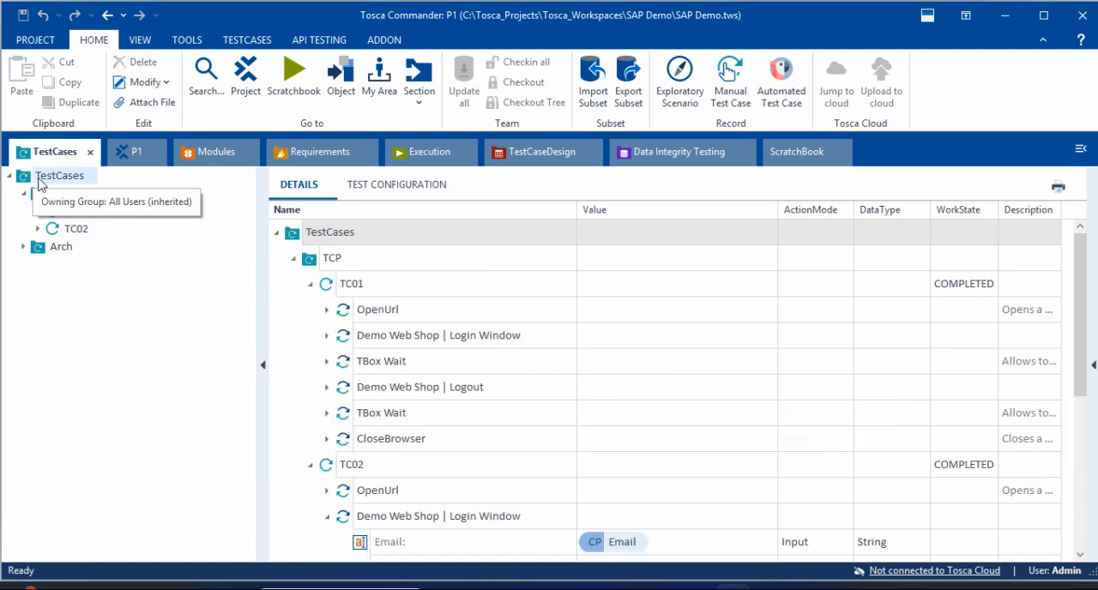
left_click(10, 175)
left_click(9, 175)
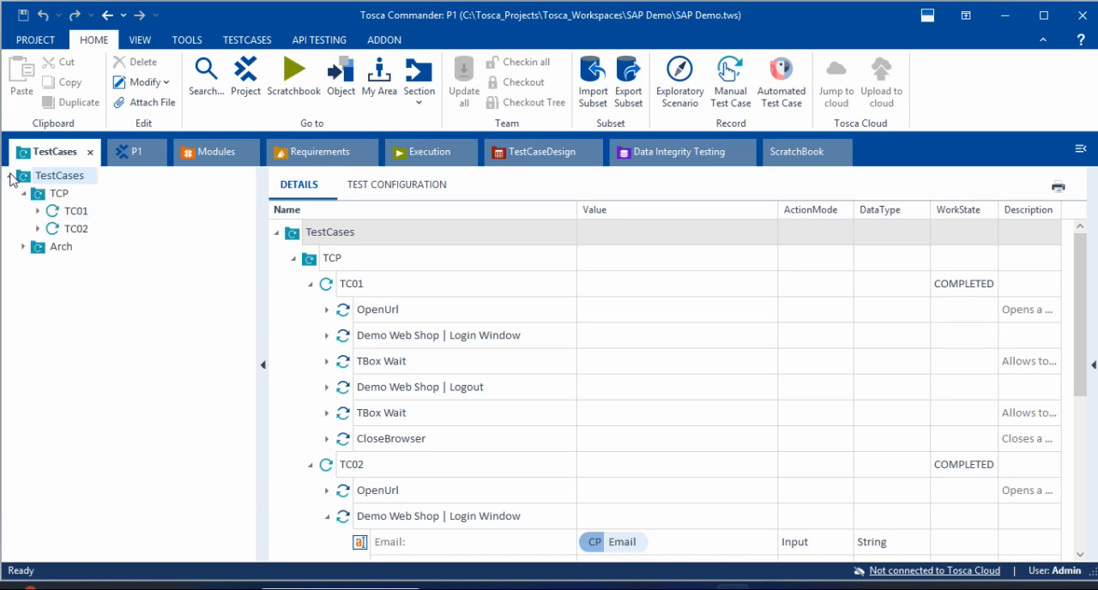
left_click(381, 193)
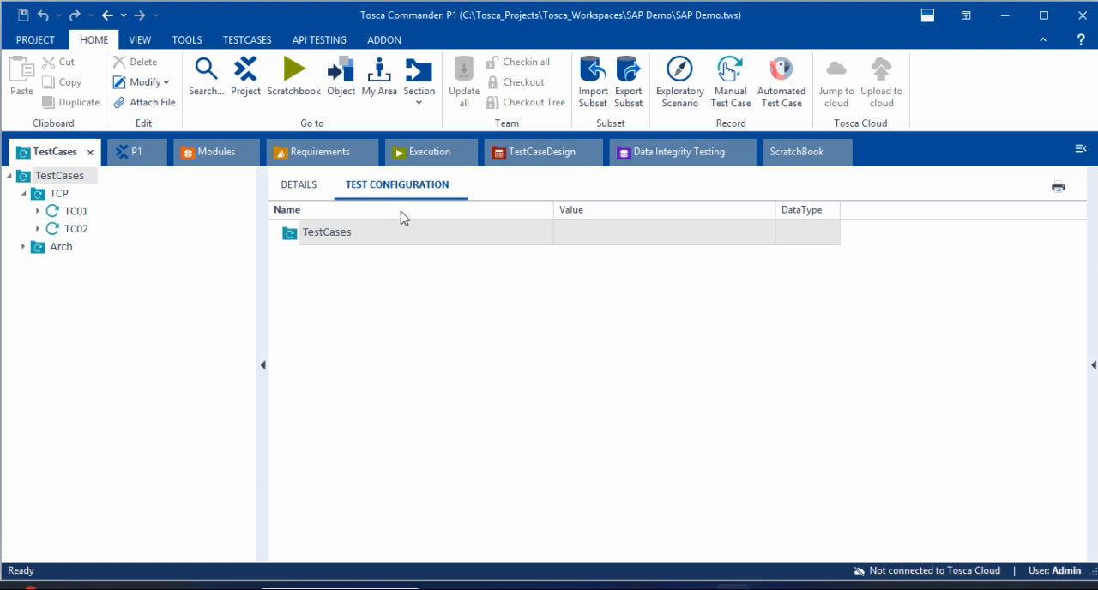
right_click(378, 238)
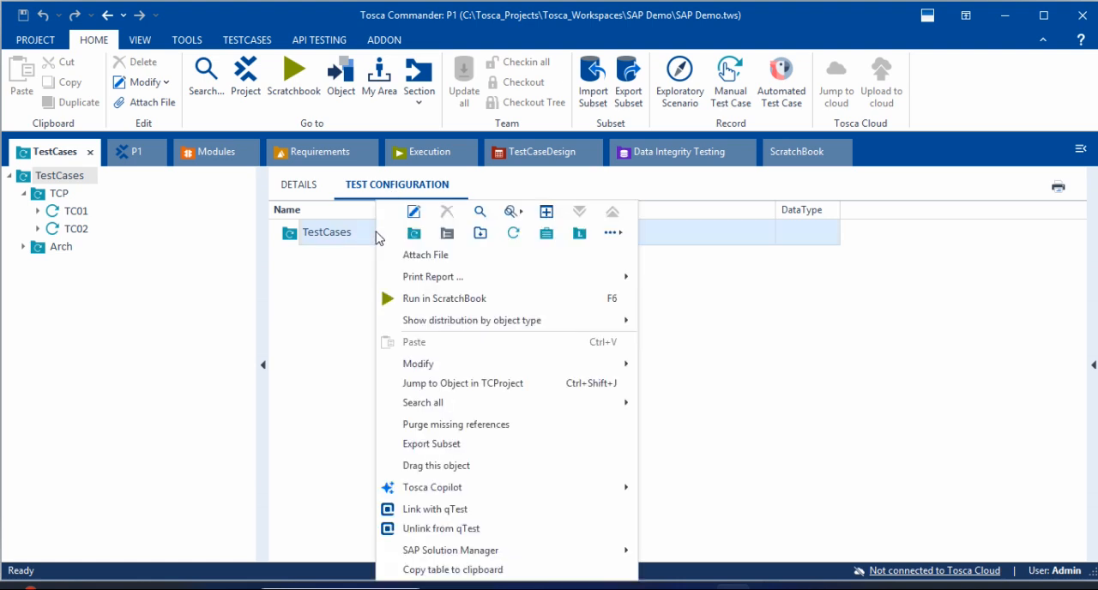
mouse_move(616, 236)
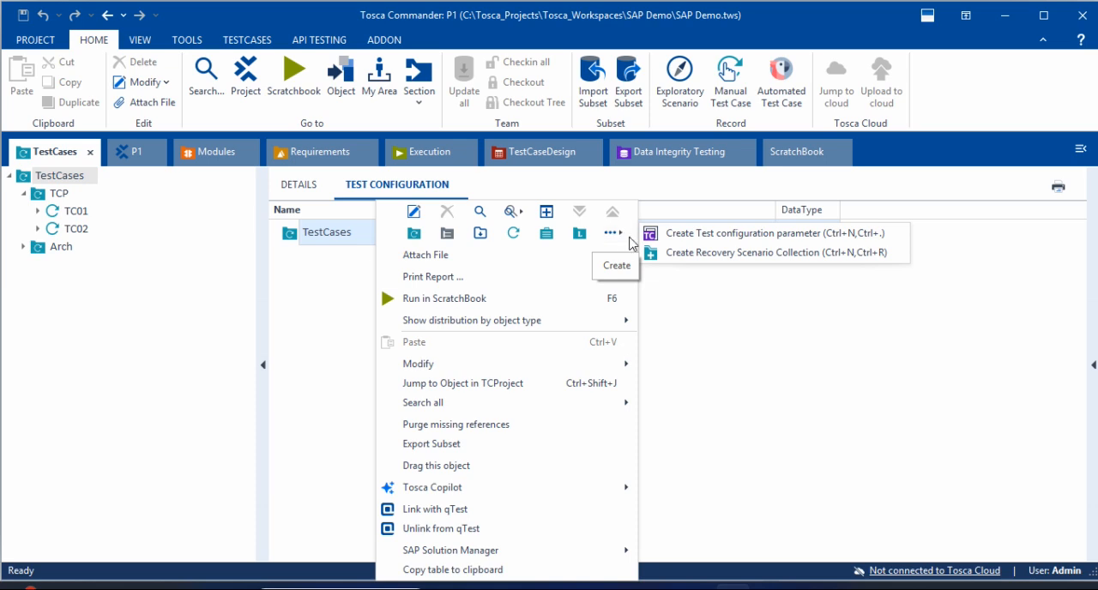
right_click(307, 237)
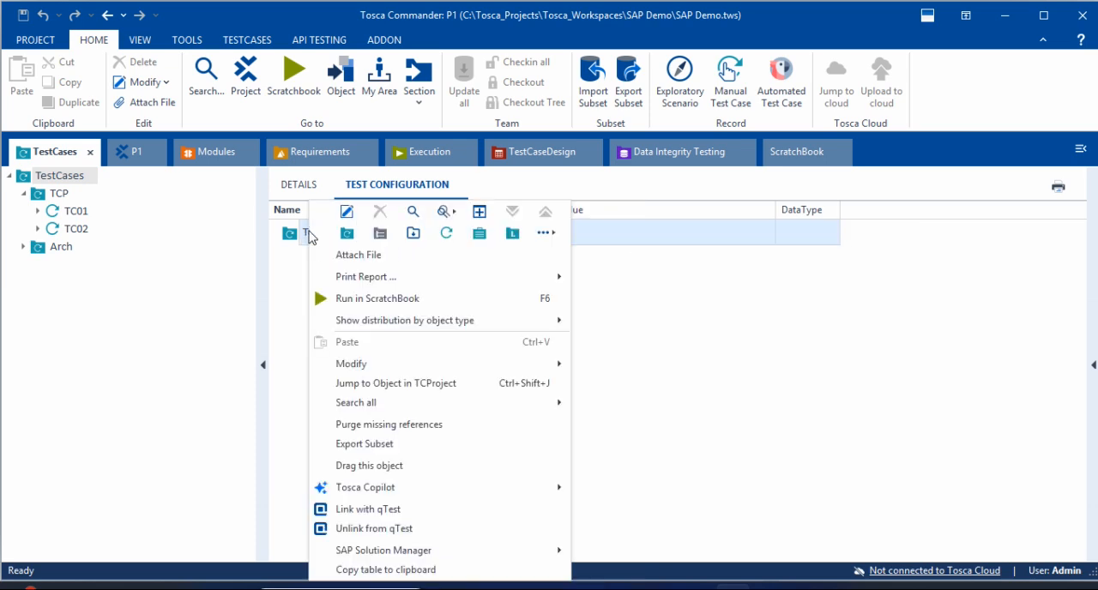
left_click(398, 189)
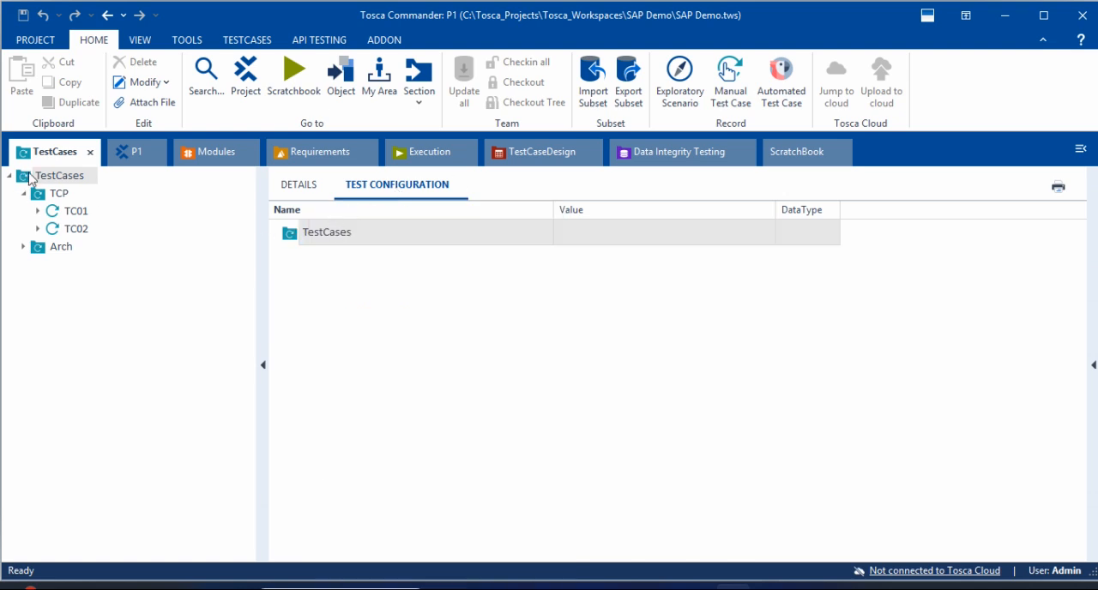
Step: Create a test configuration parameter on the TestCases folder and name it Browser from the predefined parameter names
right_click(368, 238)
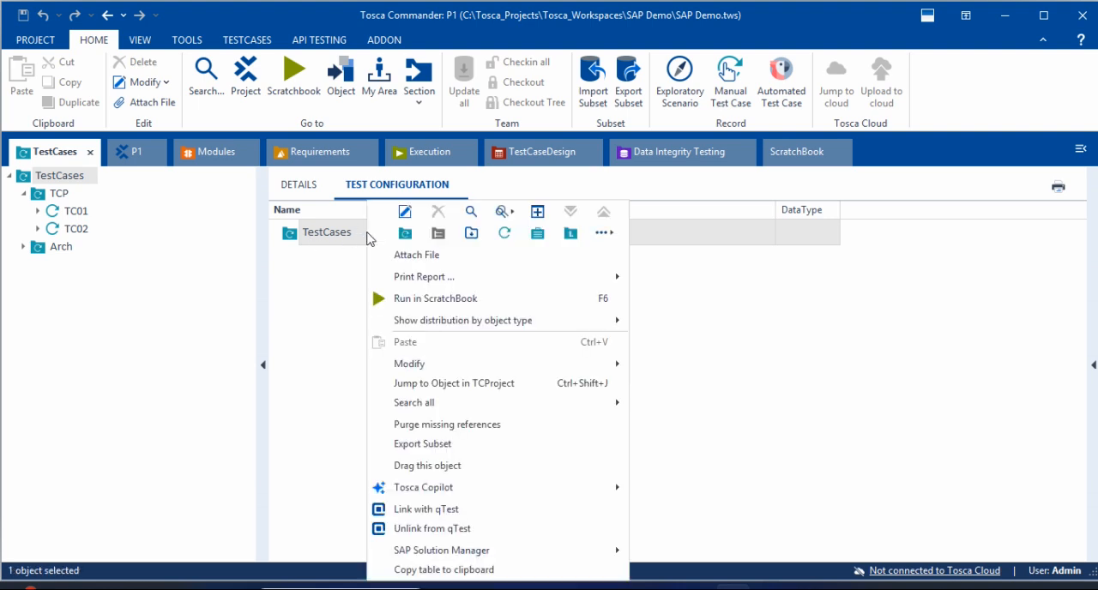
left_click(604, 233)
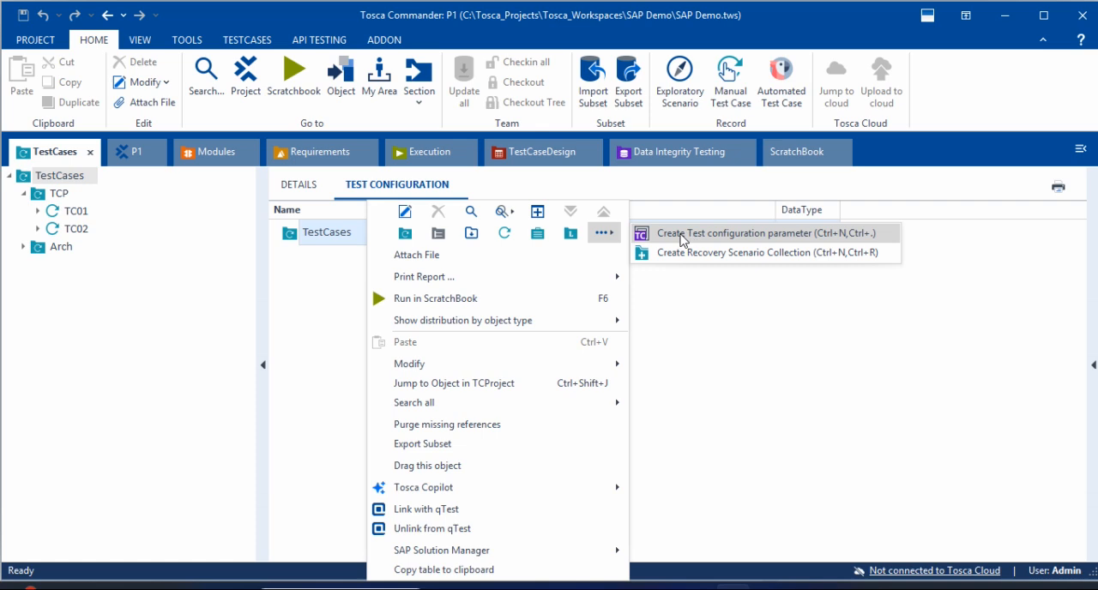
left_click(711, 233)
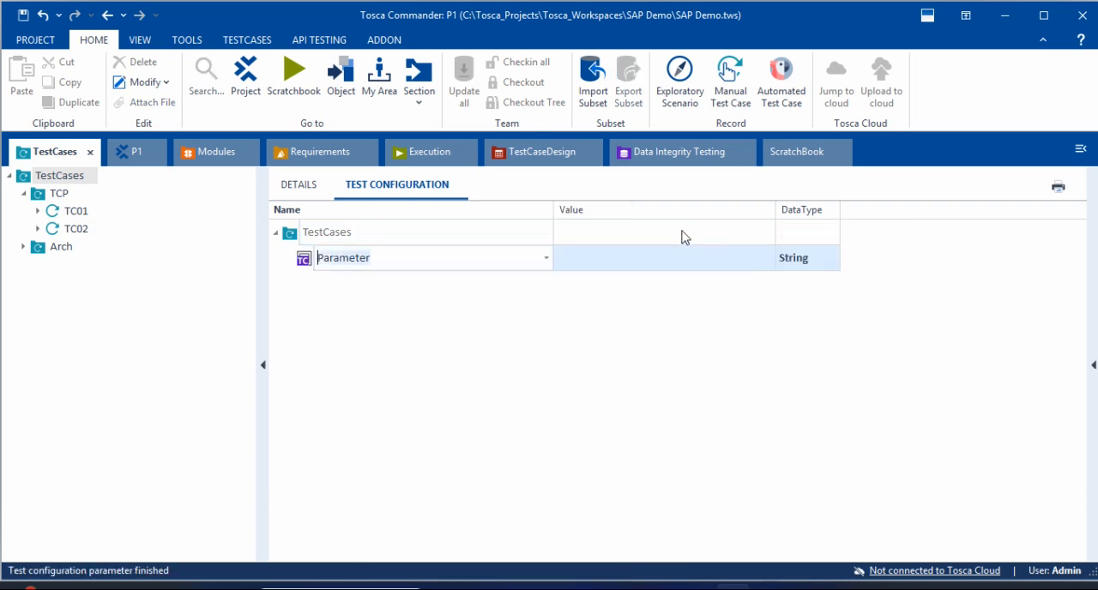
left_click(546, 259)
scroll(468, 382, "down", 15)
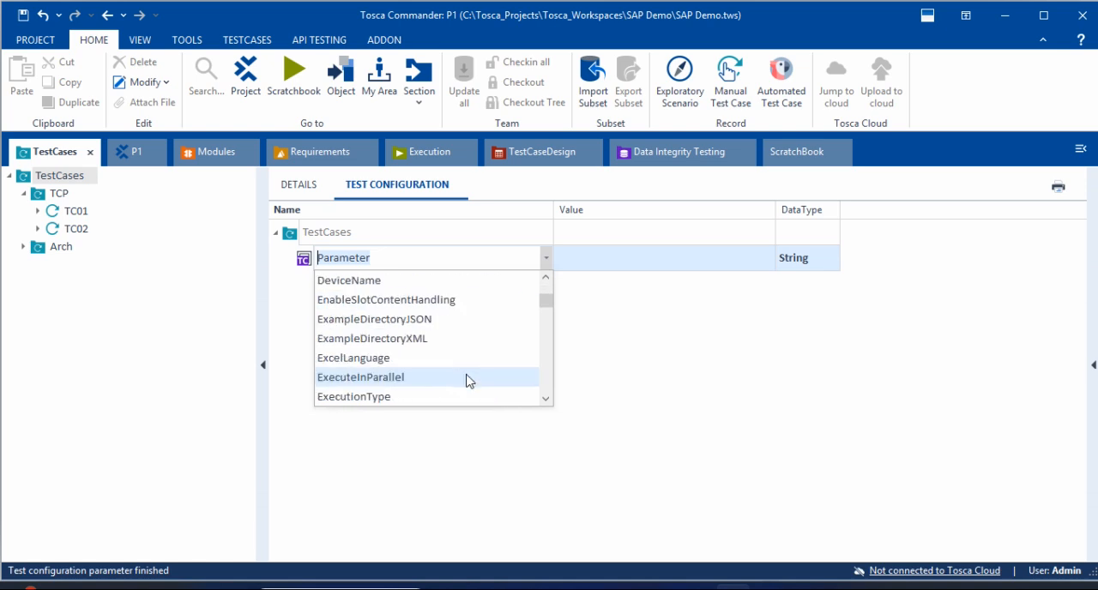
scroll(468, 385, "up", 15)
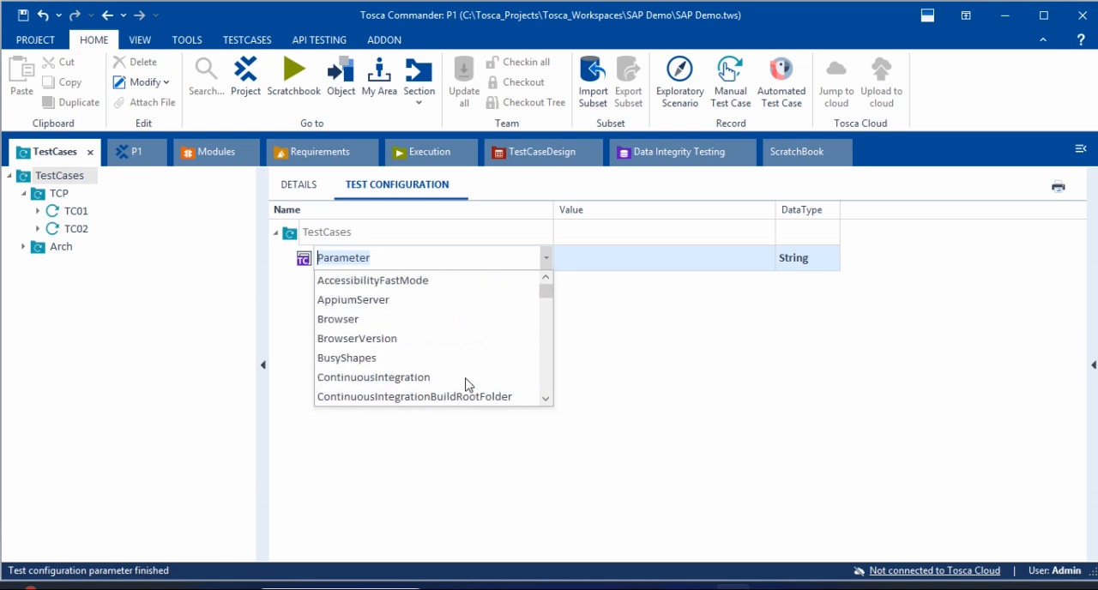
left_click(369, 323)
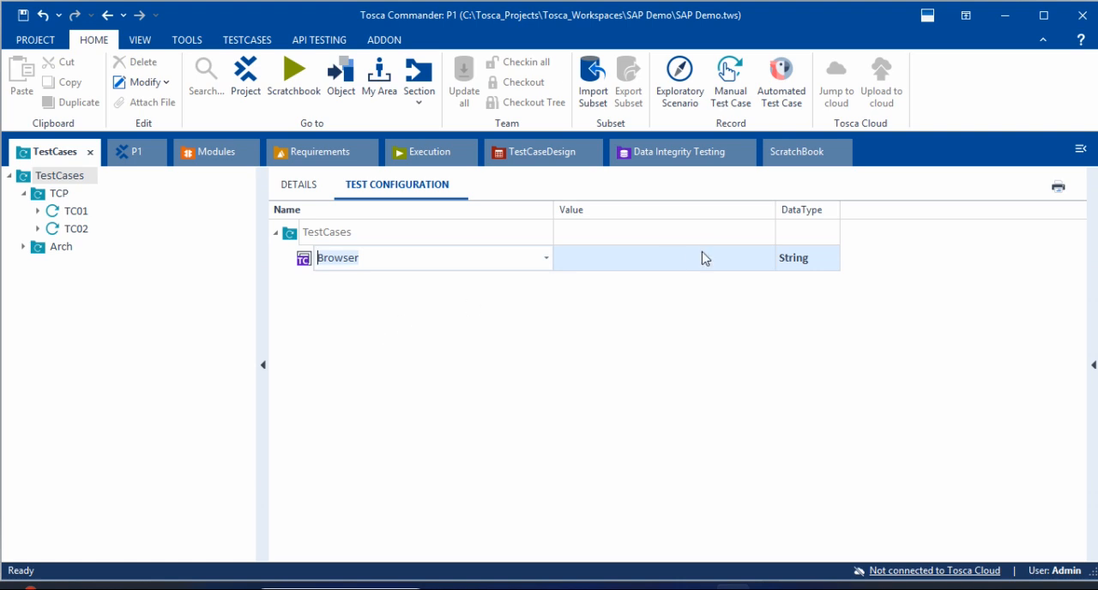
Step: Set the value of the TestCases folder's Browser parameter to Edge
left_click(763, 265)
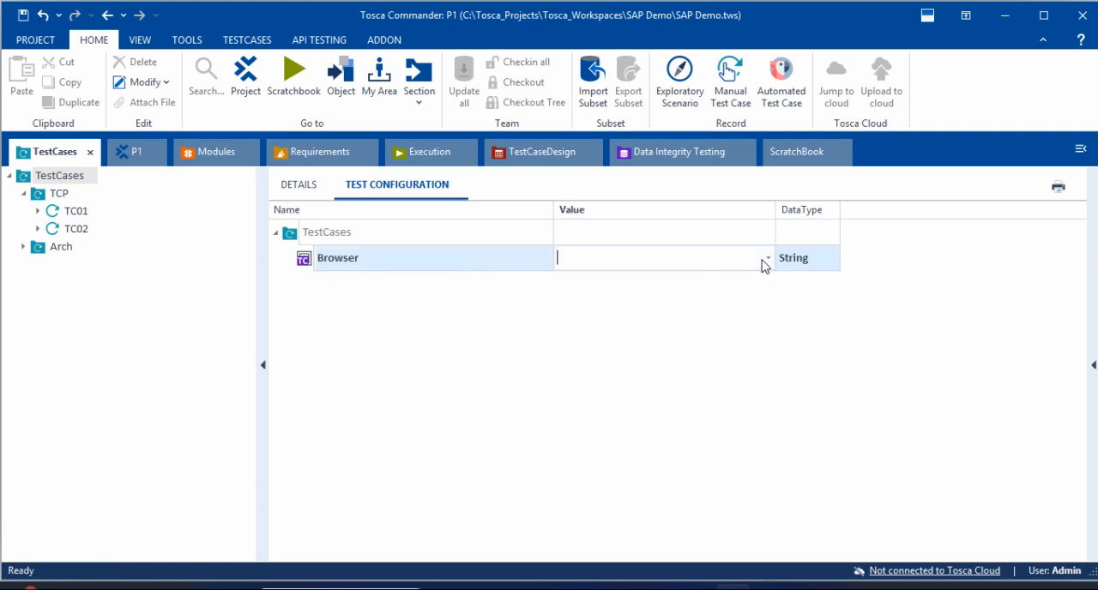
left_click(767, 261)
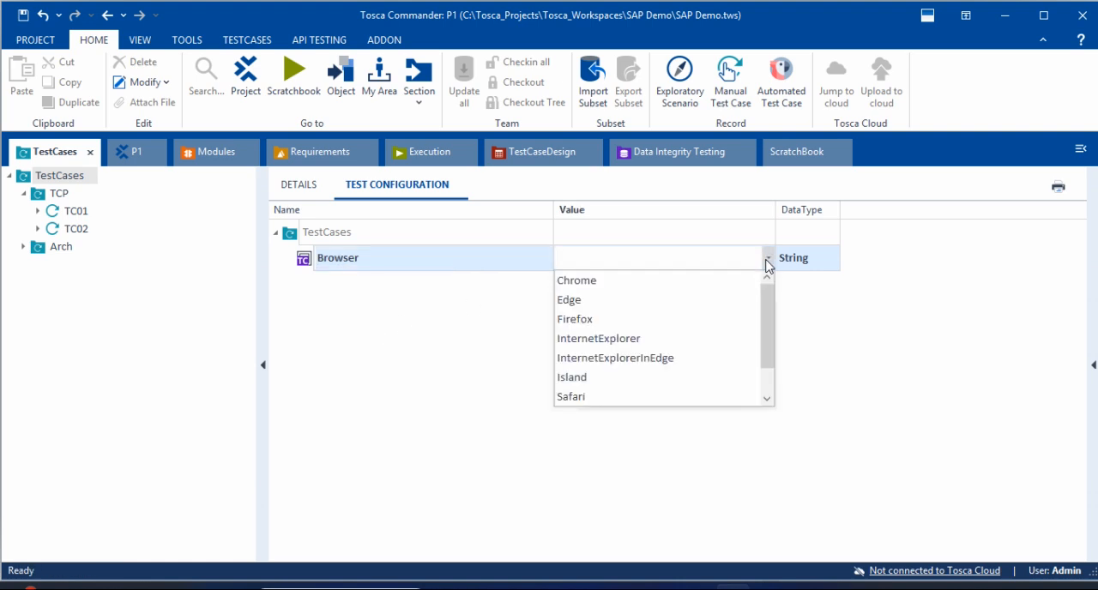
left_click(591, 302)
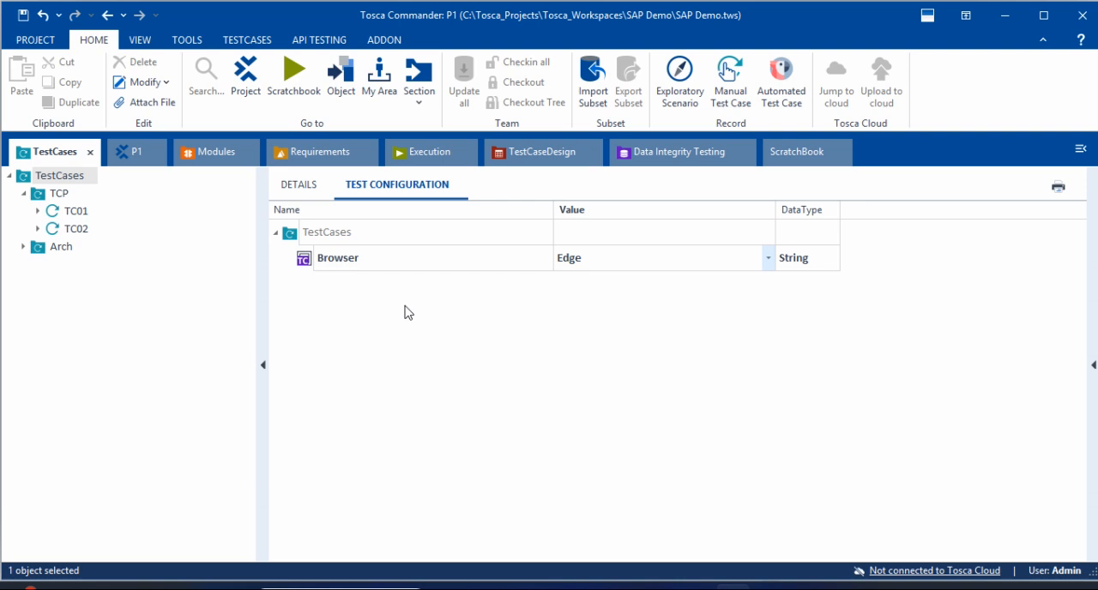
Step: Check how the Browser parameter is inherited in the test configuration of the TCP and Arch folders and of TC01 and TC02
left_click(26, 179)
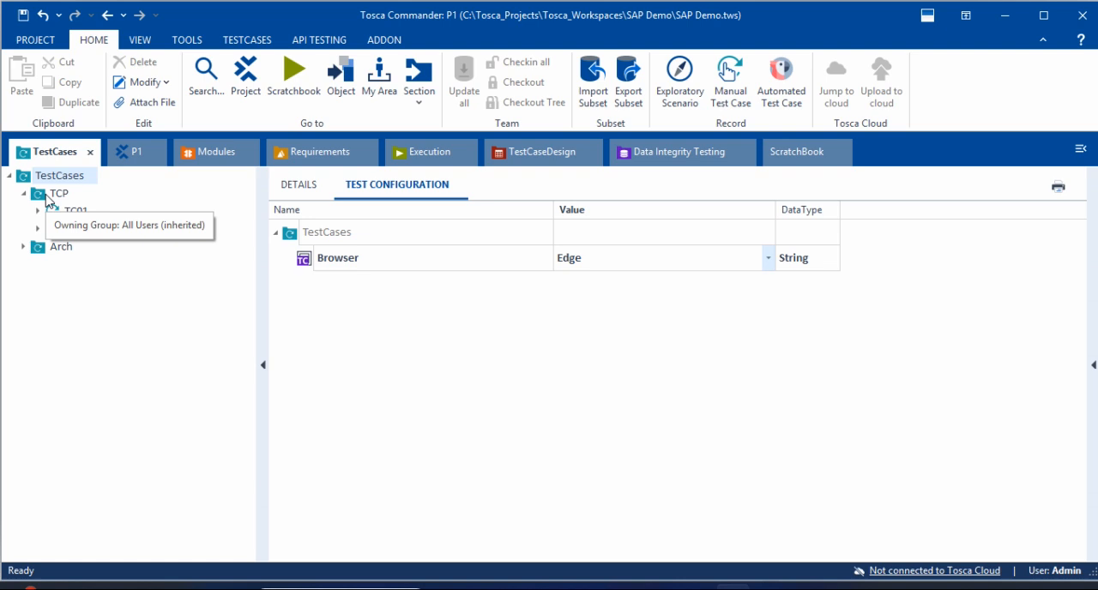
left_click(42, 197)
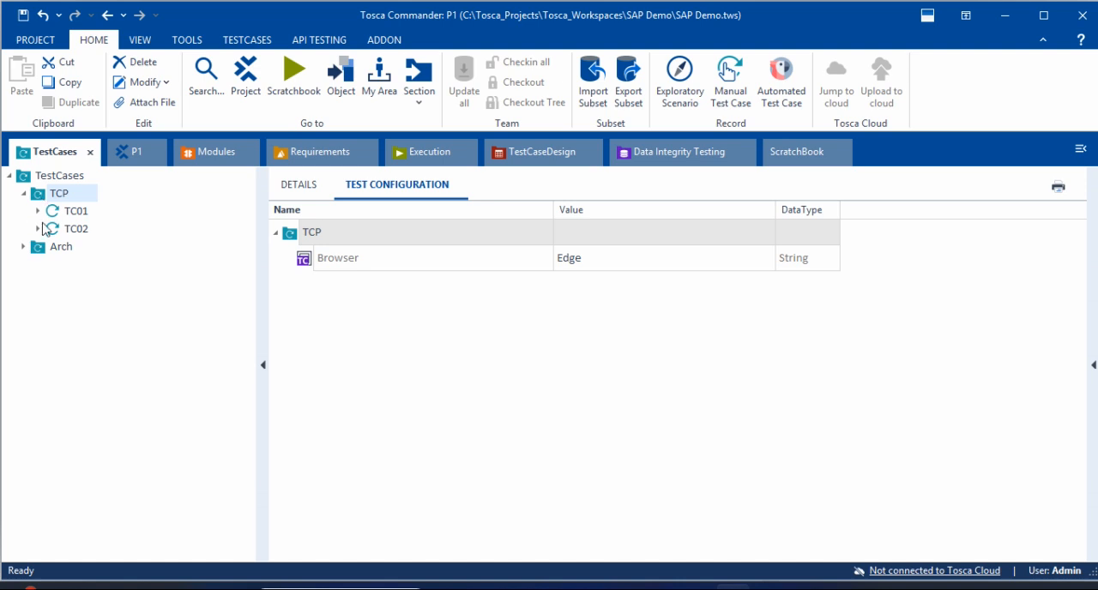
left_click(43, 250)
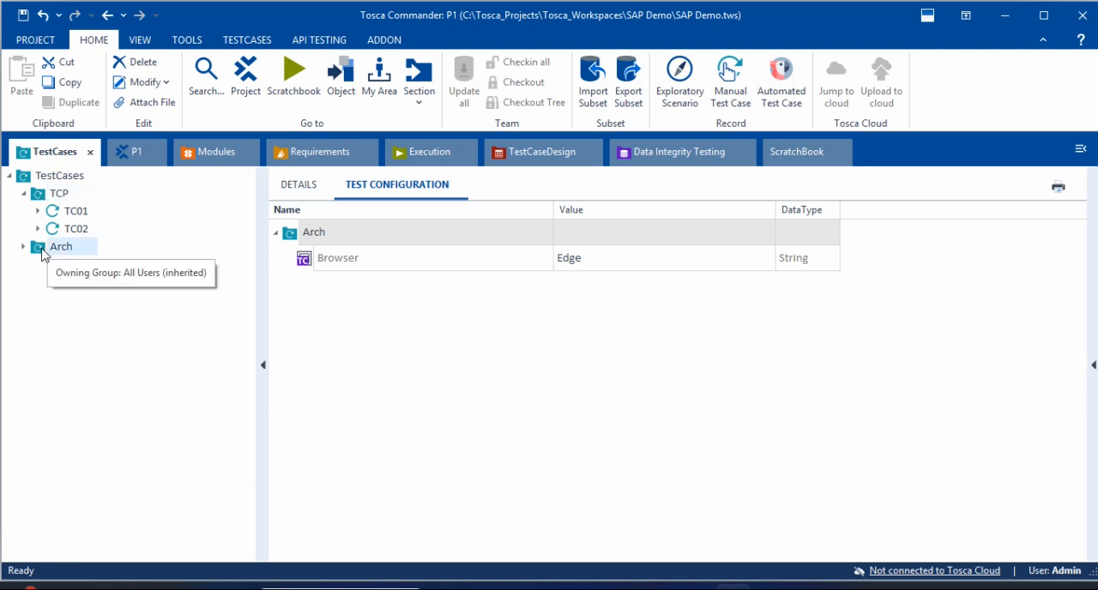
left_click(72, 213)
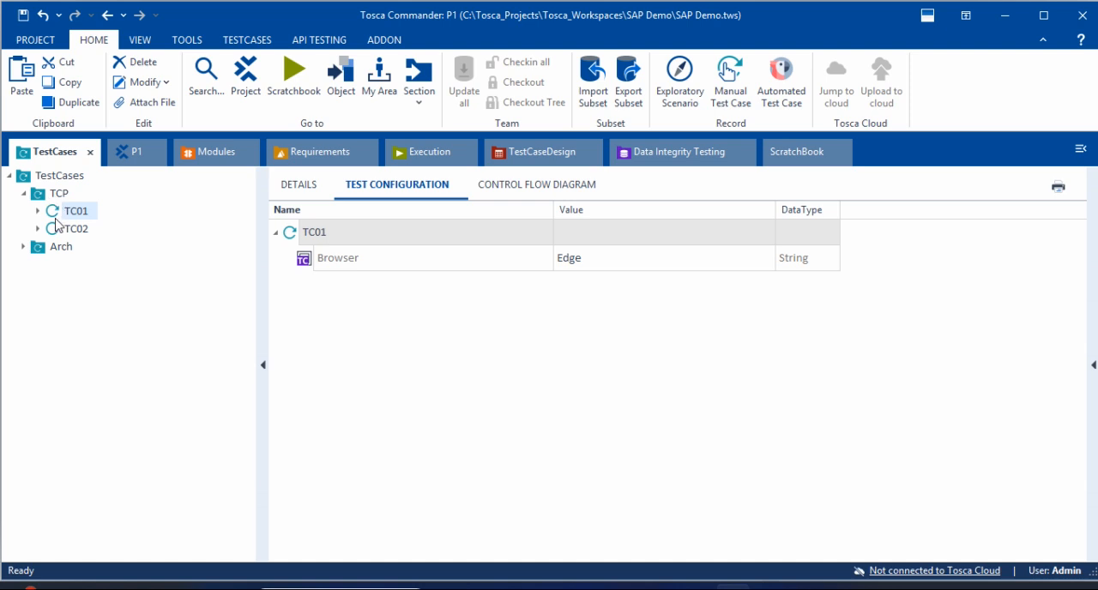
left_click(68, 230)
left_click(66, 213)
left_click(67, 177)
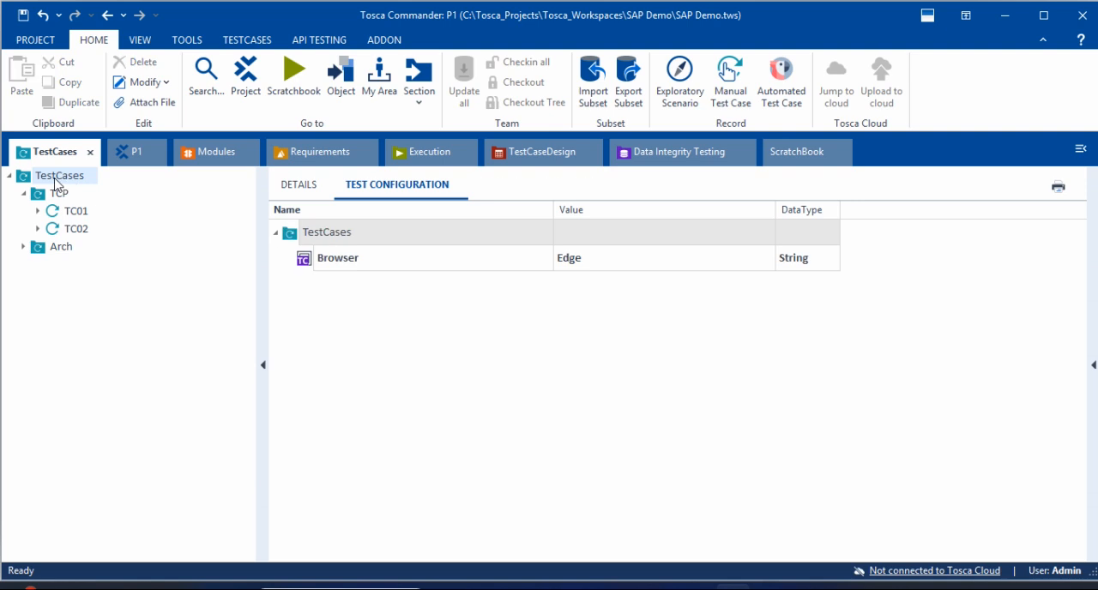
left_click(57, 193)
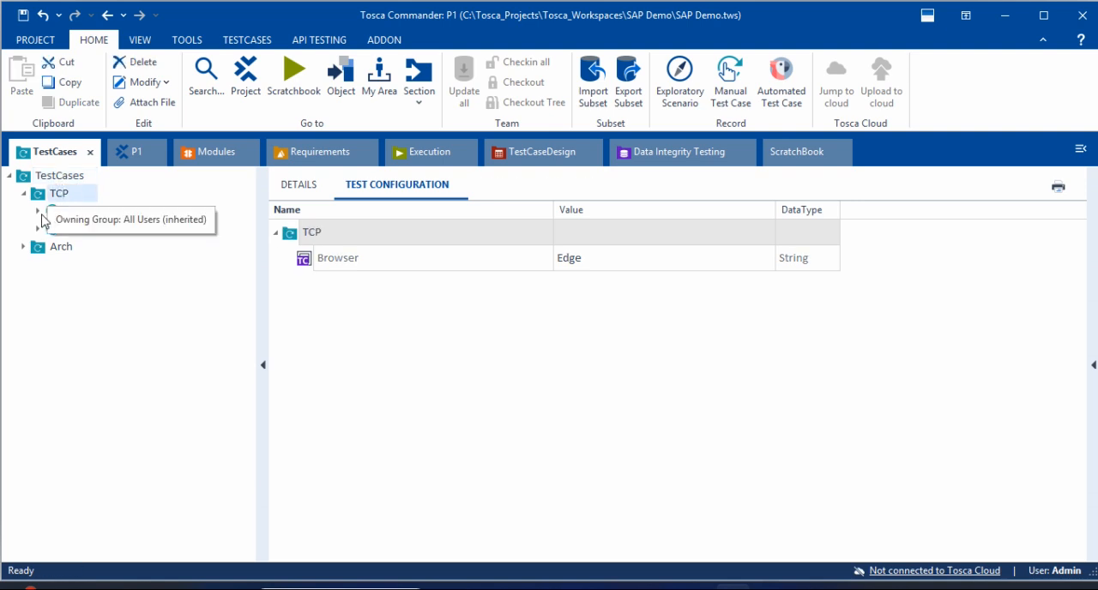
left_click(51, 213)
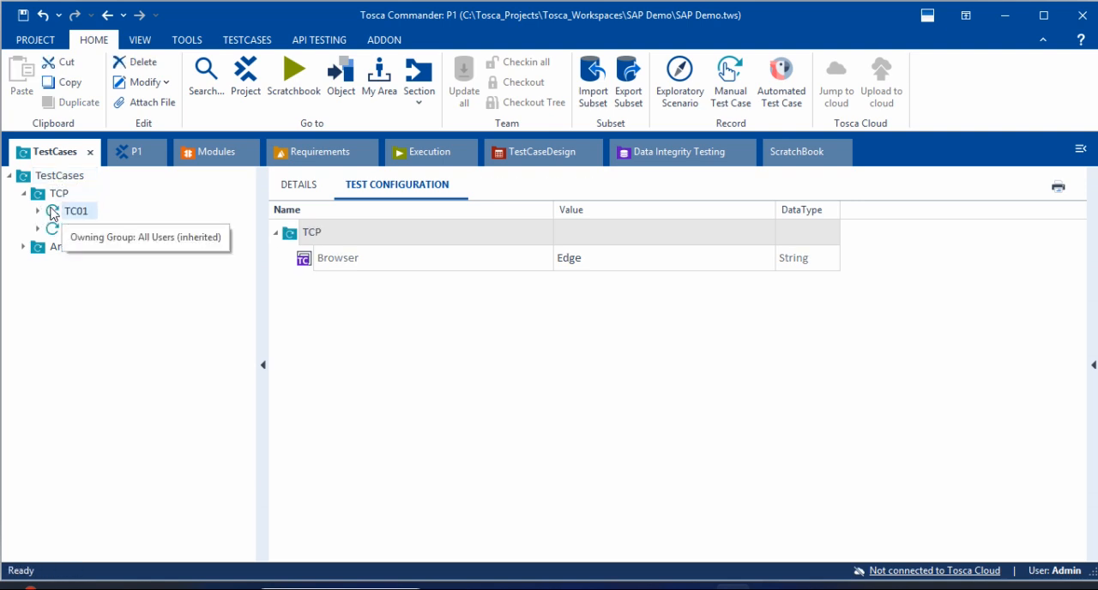
Step: Review the inherited Browser parameter in the test configuration of the TCP folder and of TC01 and TC02
left_click(11, 176)
left_click(11, 176)
left_click(43, 194)
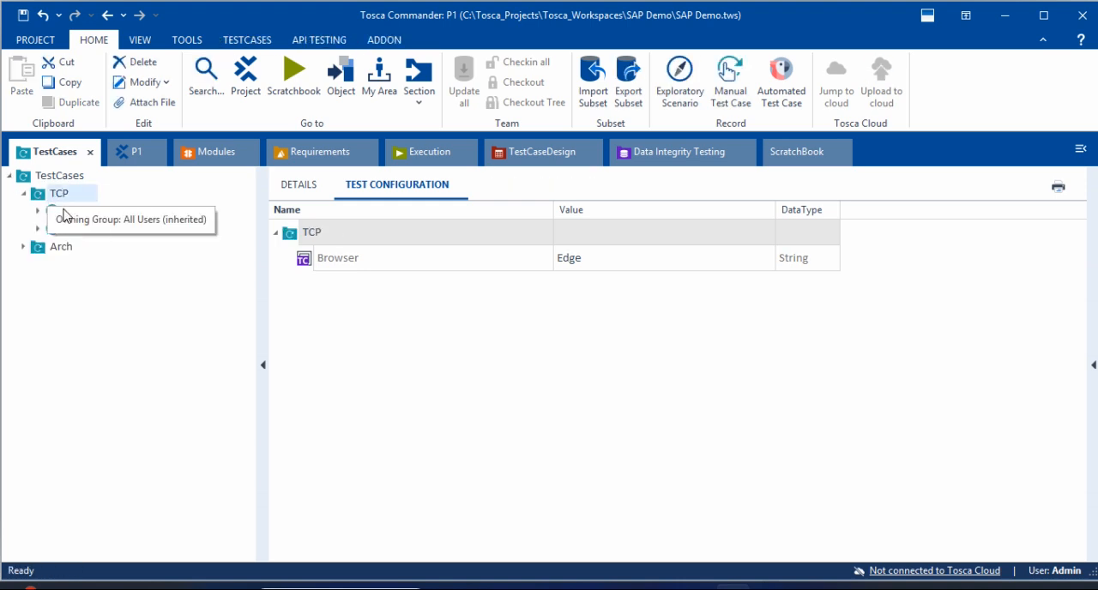
left_click(69, 211)
left_click(79, 230)
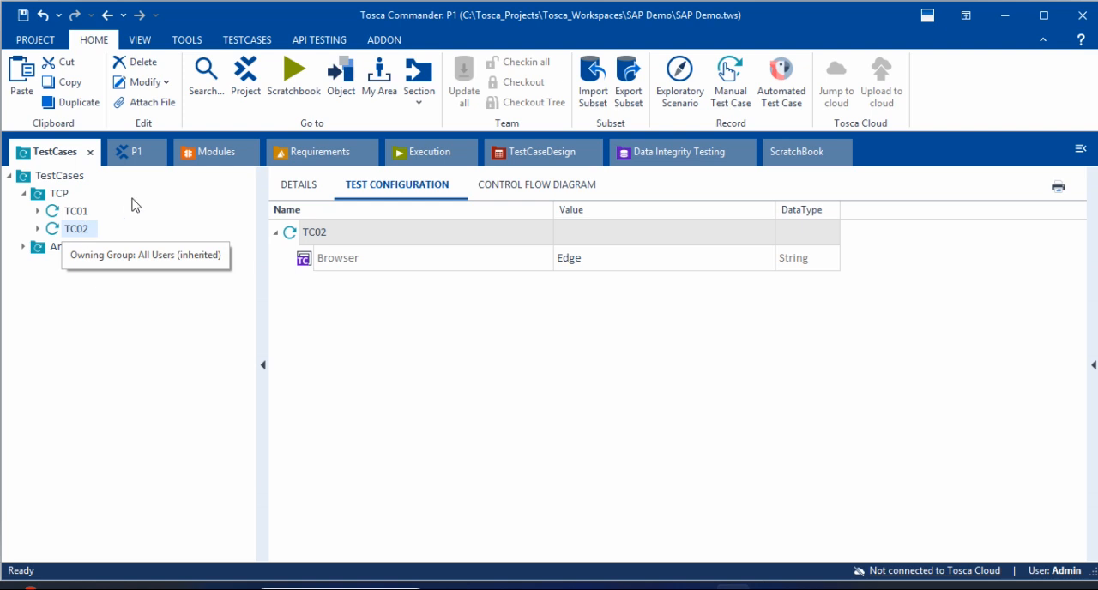
left_click(68, 211)
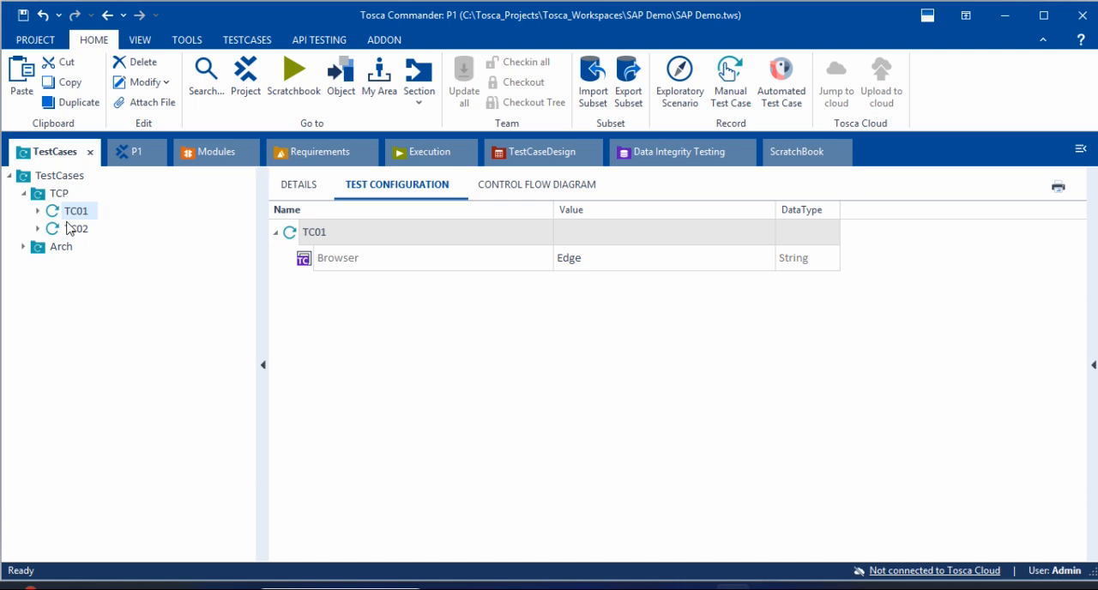
Step: Override the inherited Browser parameter of test case TC02 with the value Firefox
left_click(77, 229)
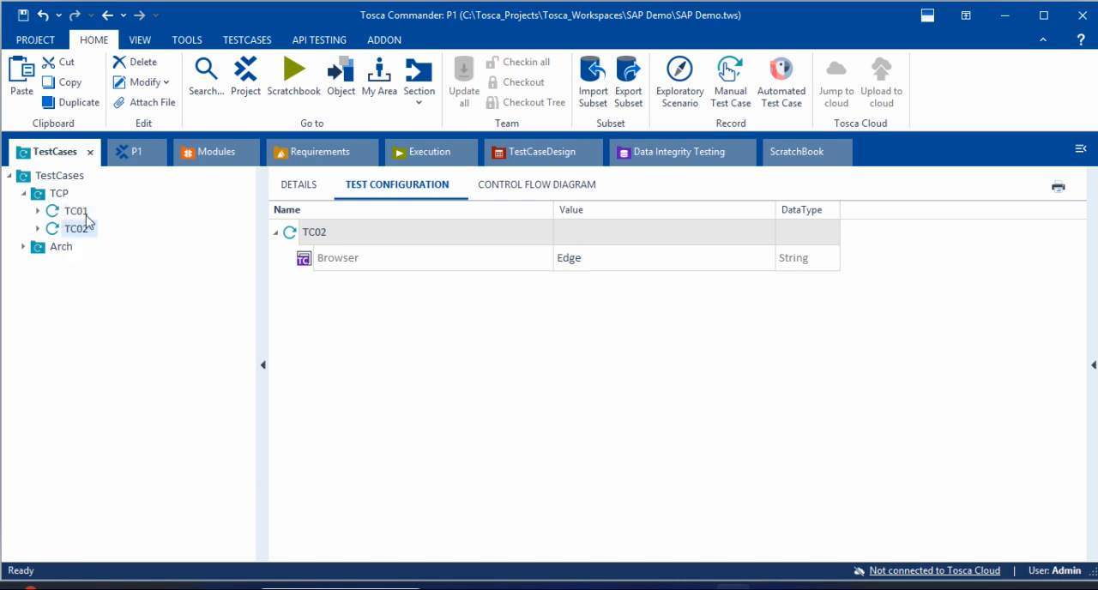
left_click(608, 260)
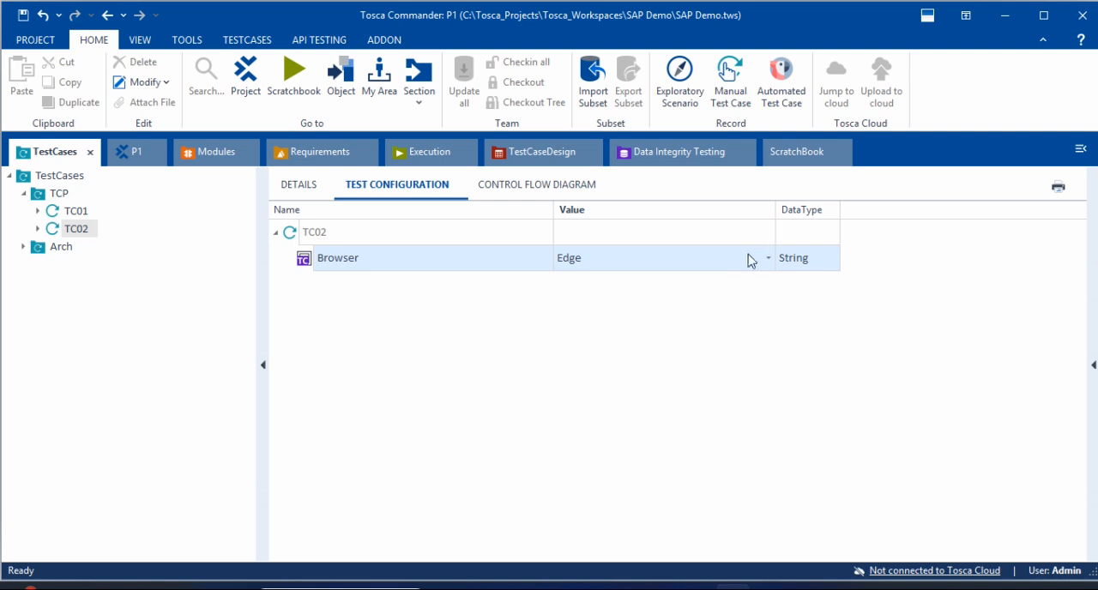
left_click(706, 266)
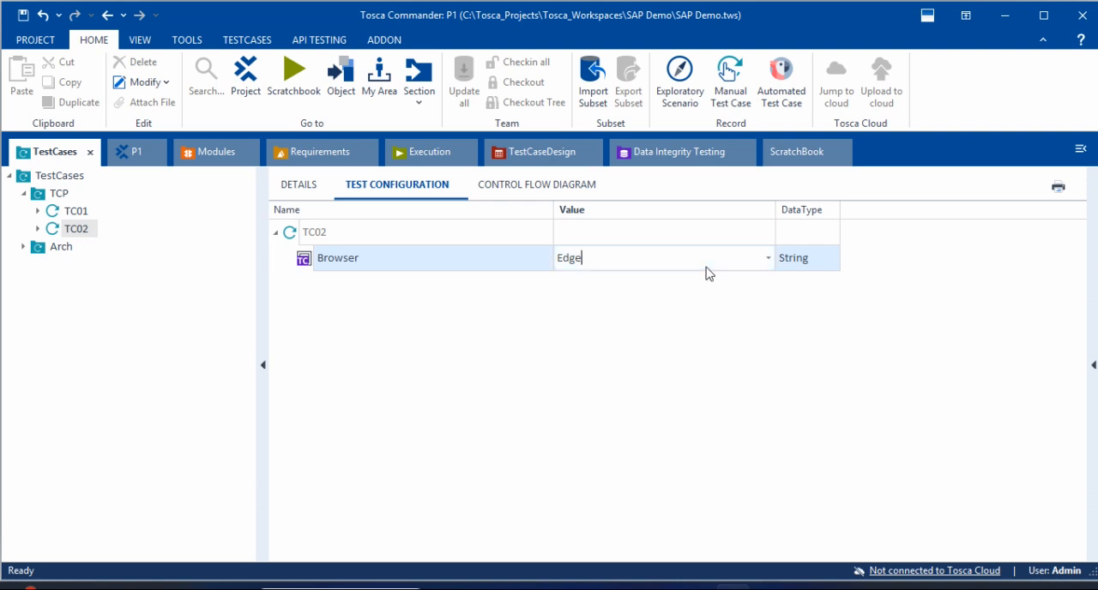
left_click(768, 258)
left_click(580, 319)
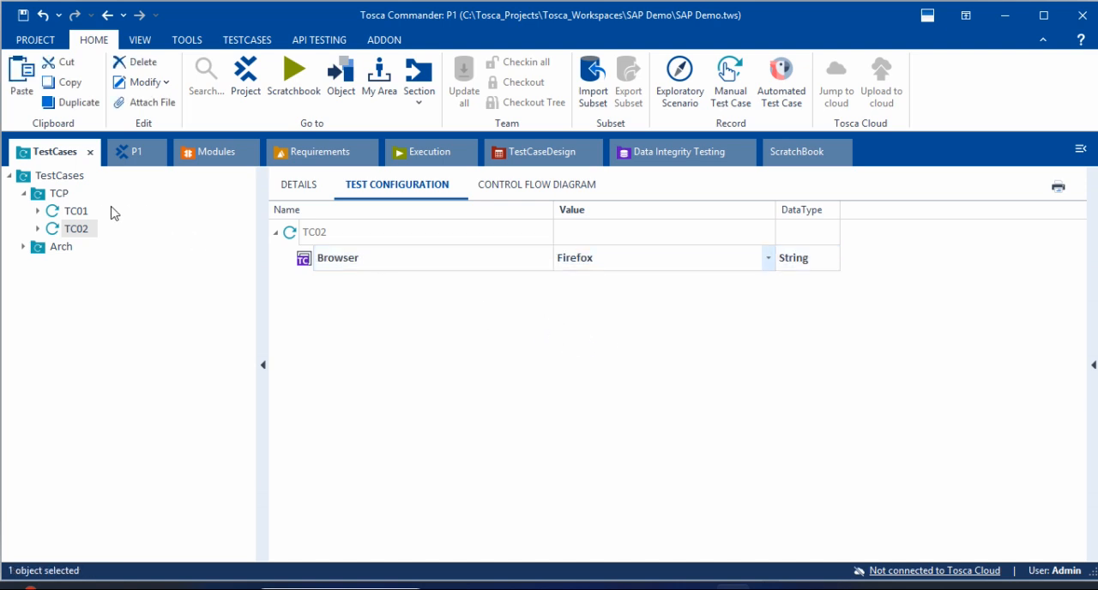
Step: Check the Browser value in the test configuration of TC01 and its parent folder TCP
left_click(62, 212)
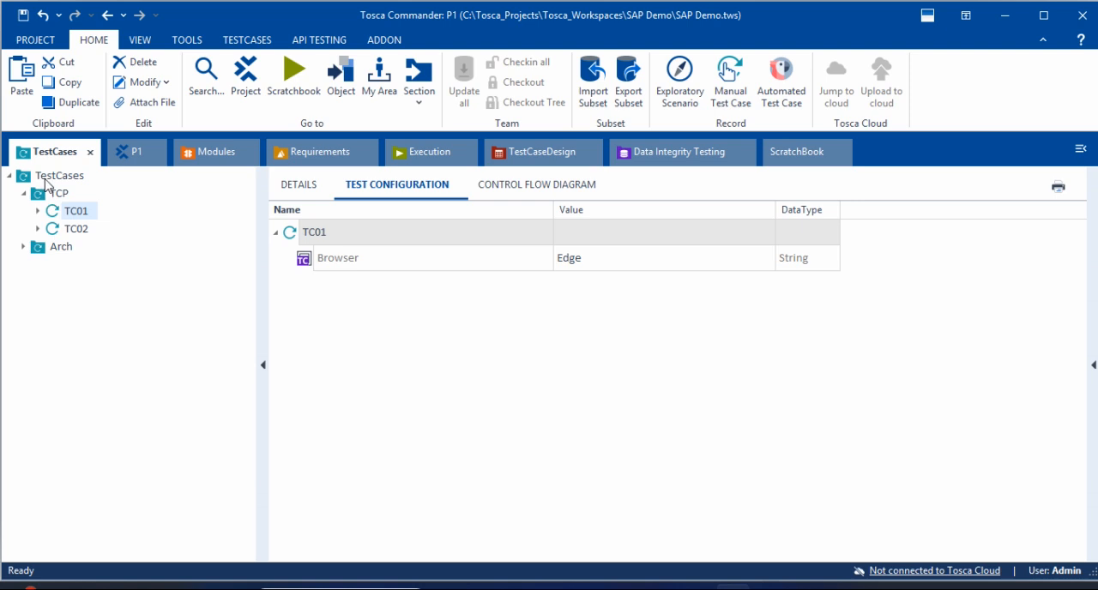
left_click(58, 195)
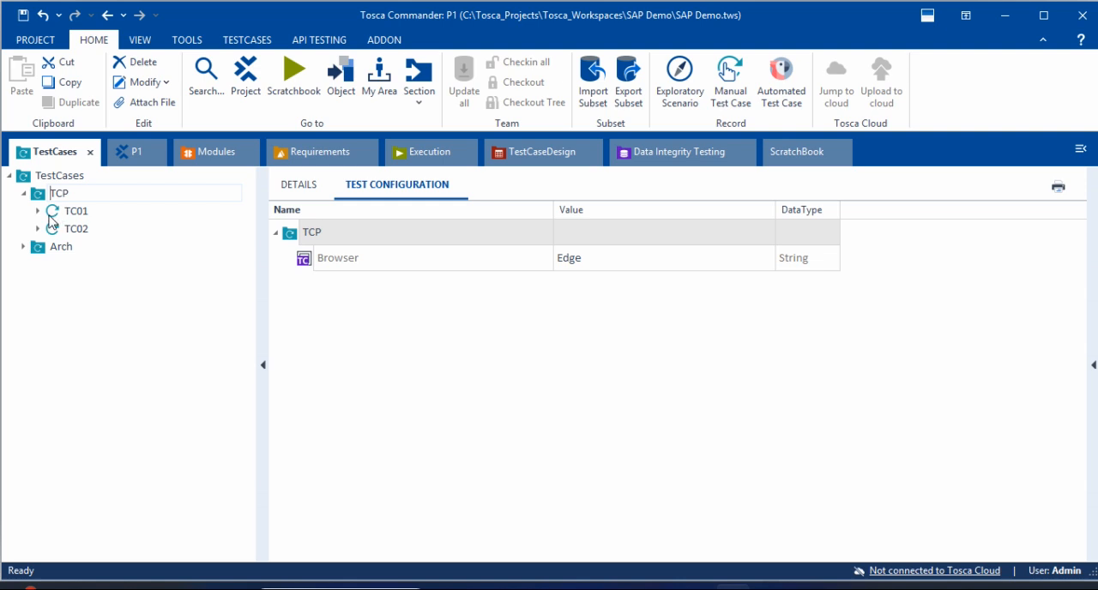
left_click(57, 214)
left_click(571, 258)
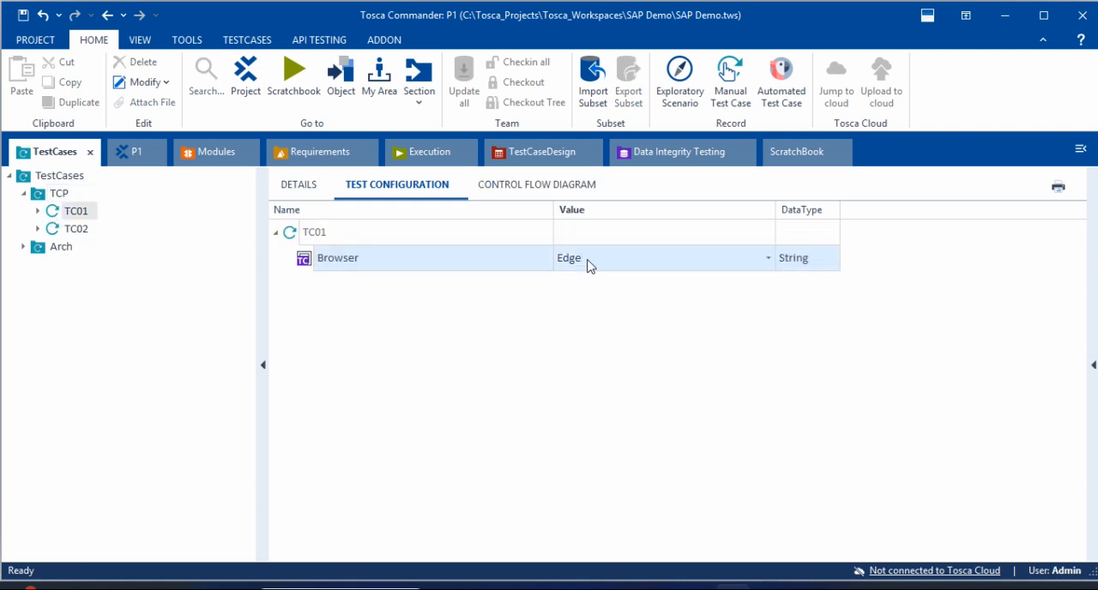
left_click(589, 265)
Step: Set the Browser parameter in the test configuration of TC02 to Edge
left_click(85, 232)
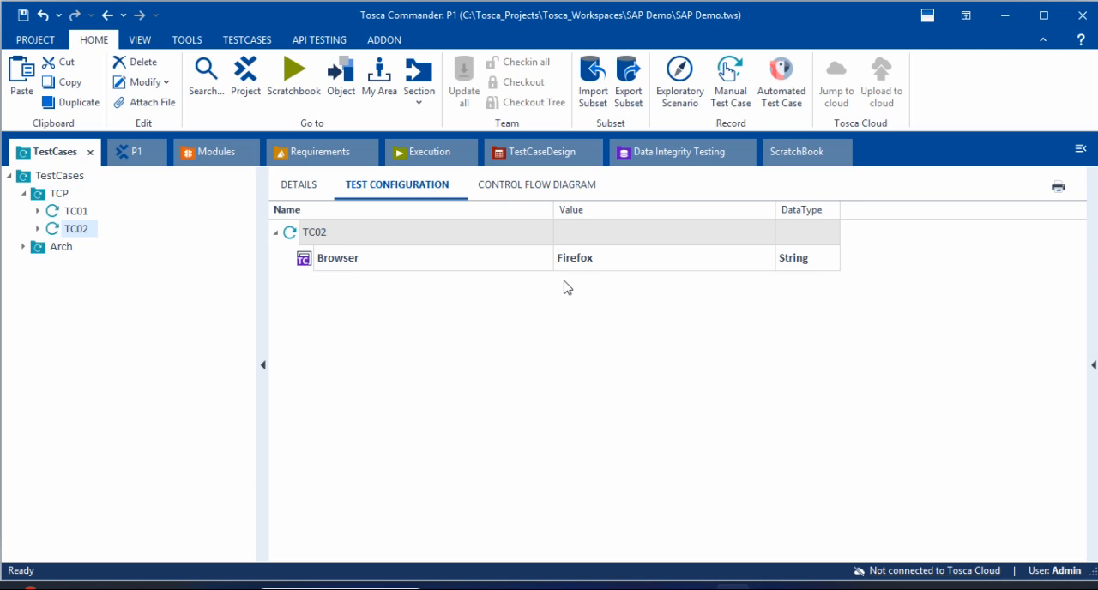
left_click(619, 265)
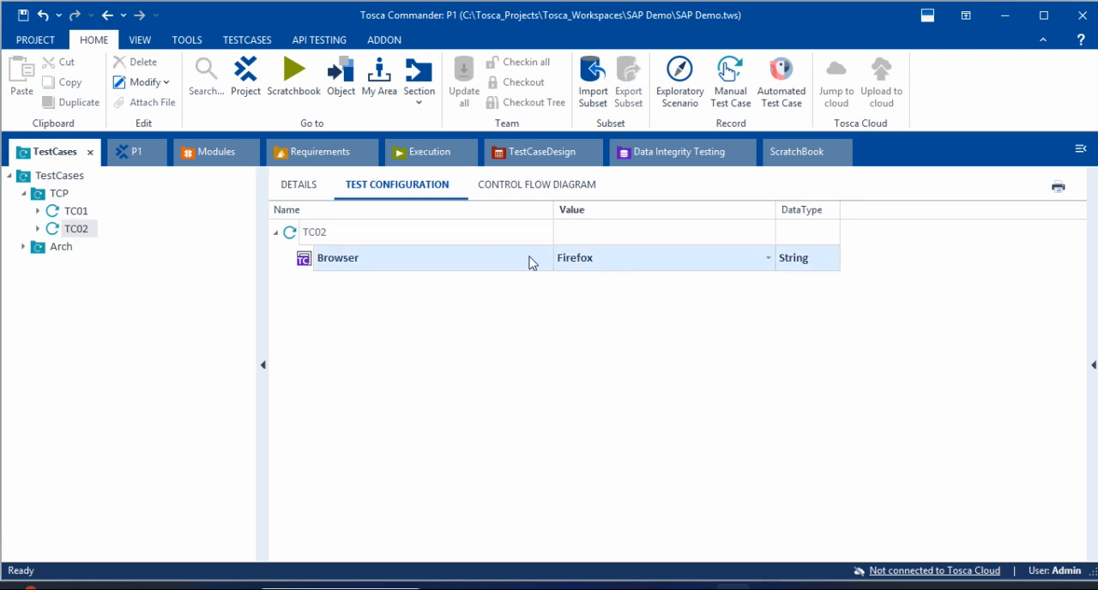
left_click(768, 257)
left_click(576, 300)
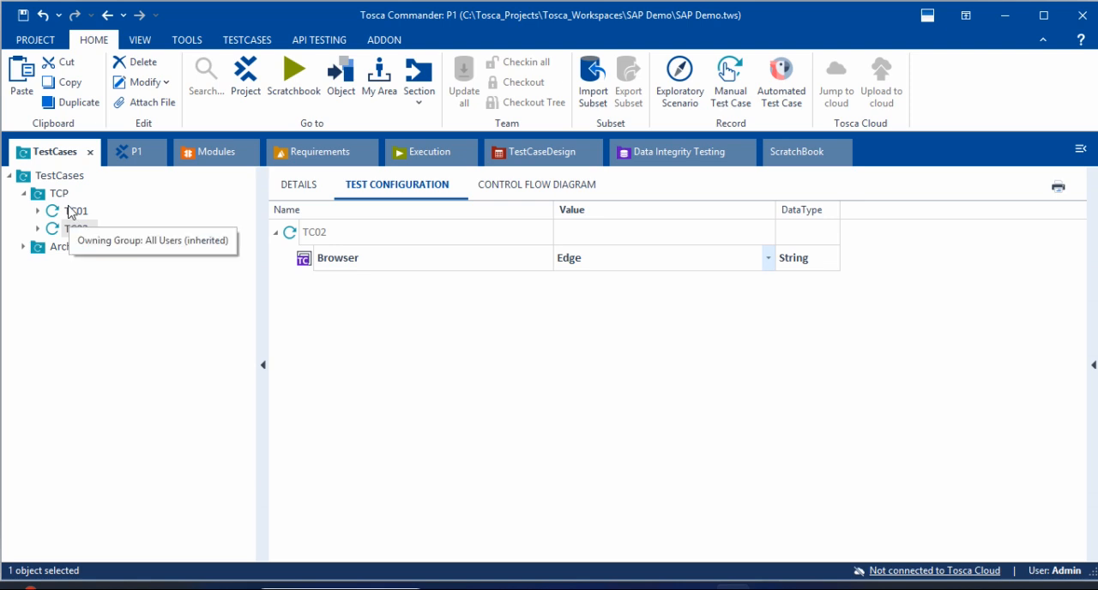
Step: Compare the Browser parameter in the test configurations of TC01, the TCP folder and the TestCases folder
left_click(72, 213)
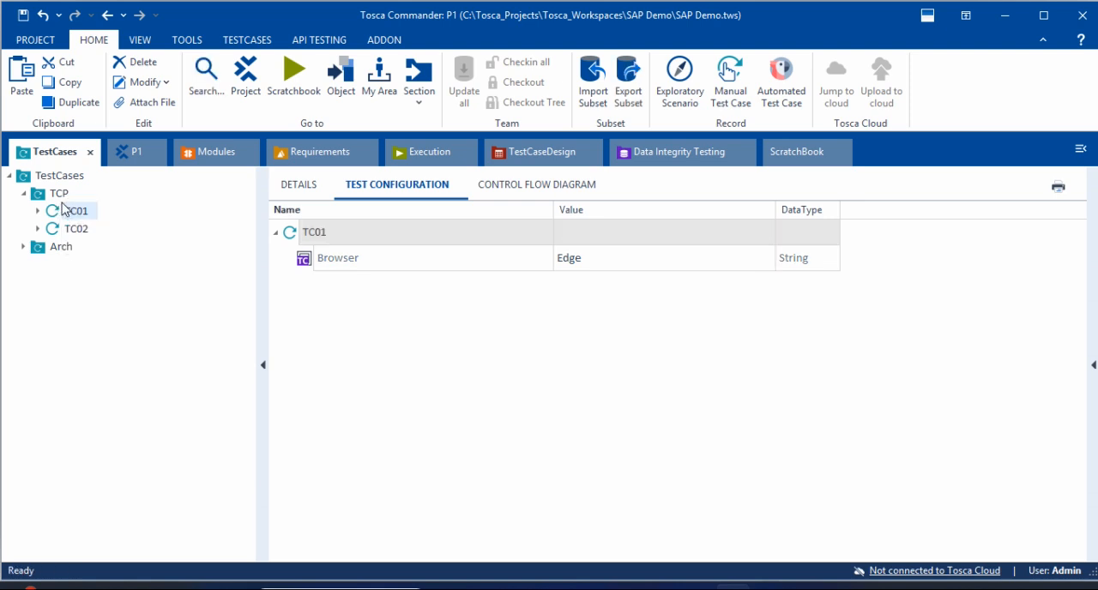
left_click(48, 199)
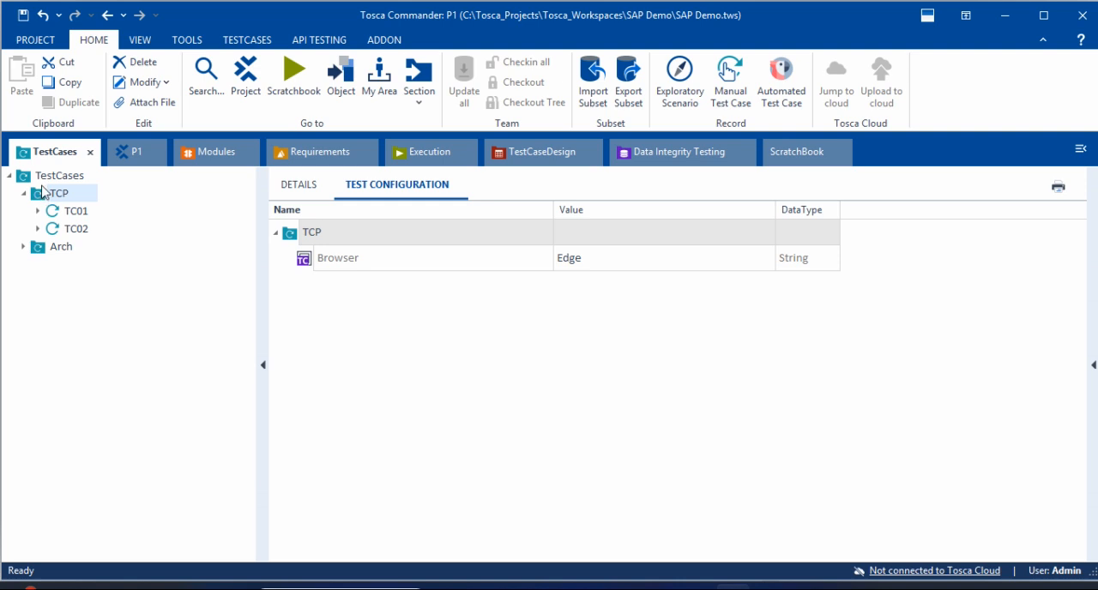
left_click(39, 177)
left_click(39, 194)
left_click(51, 212)
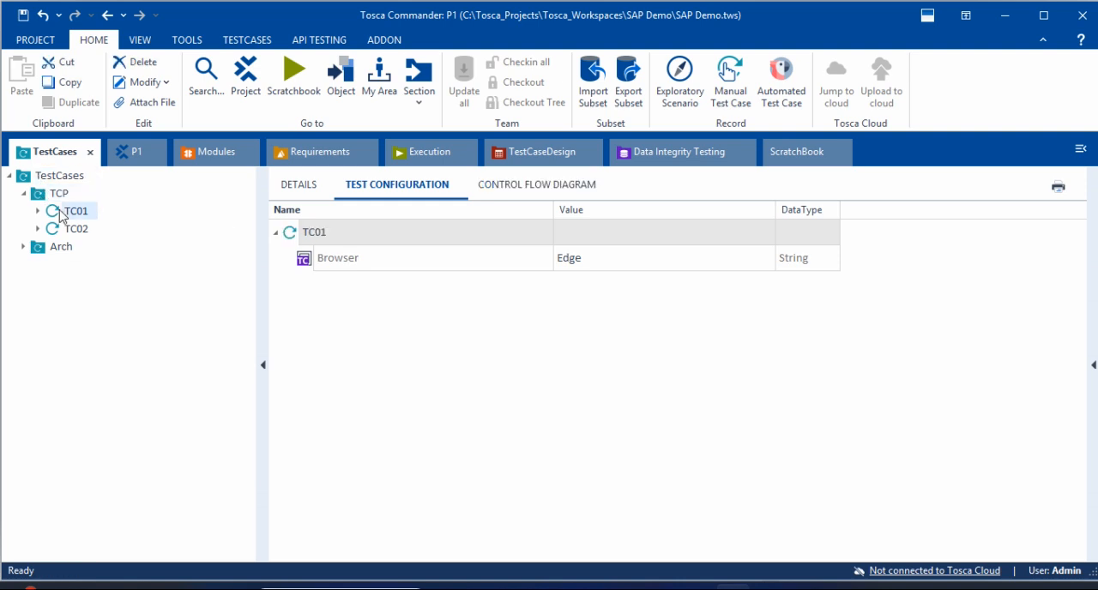
Step: Create a second test configuration parameter on the TestCases folder and name it Email
left_click(34, 178)
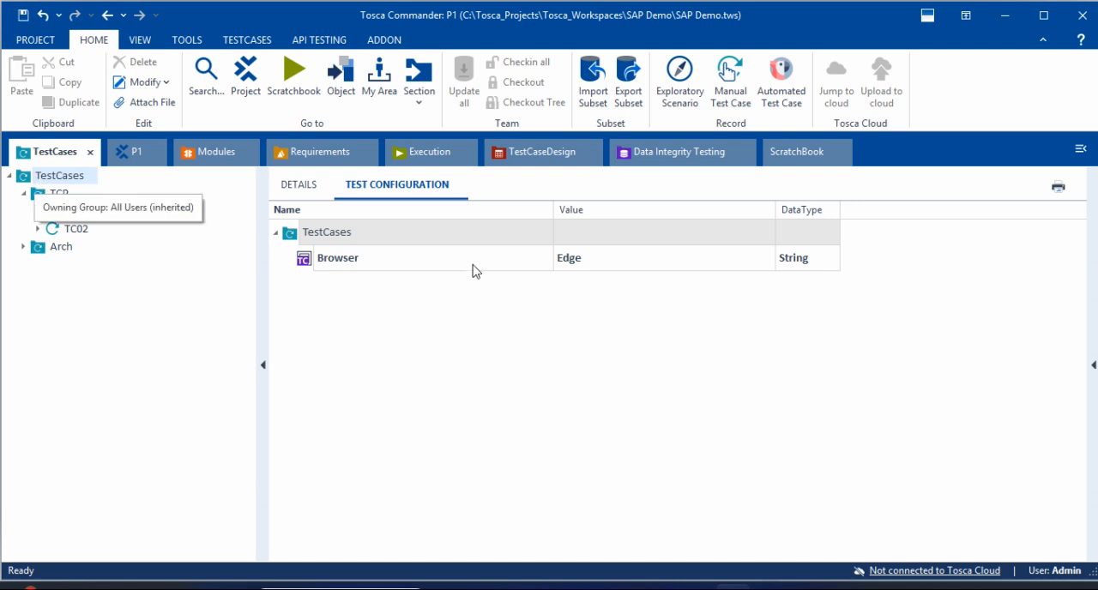
right_click(401, 236)
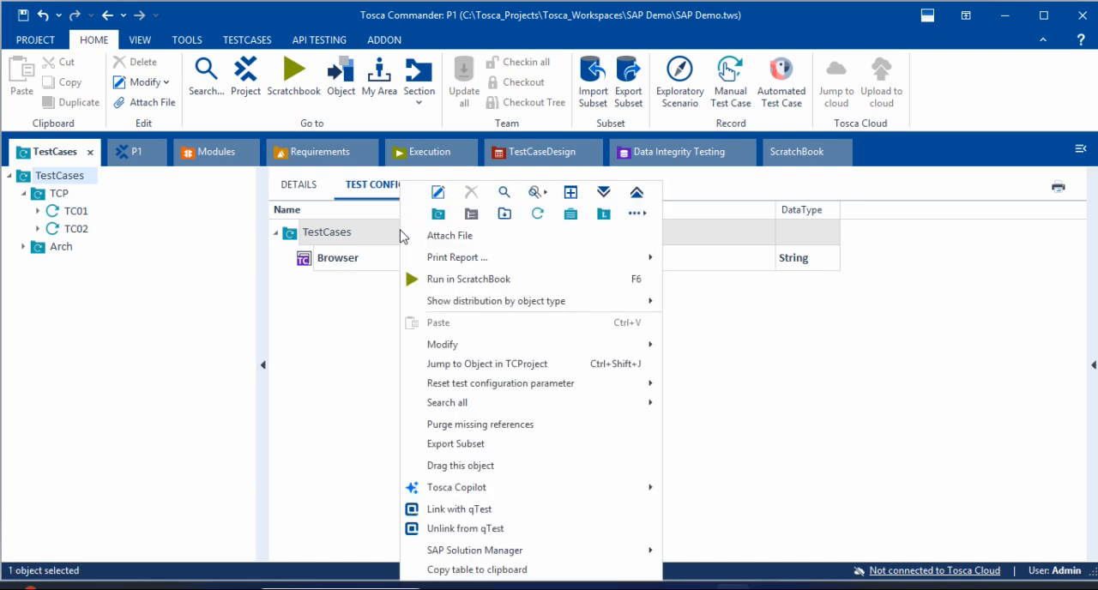
left_click(639, 214)
left_click(695, 213)
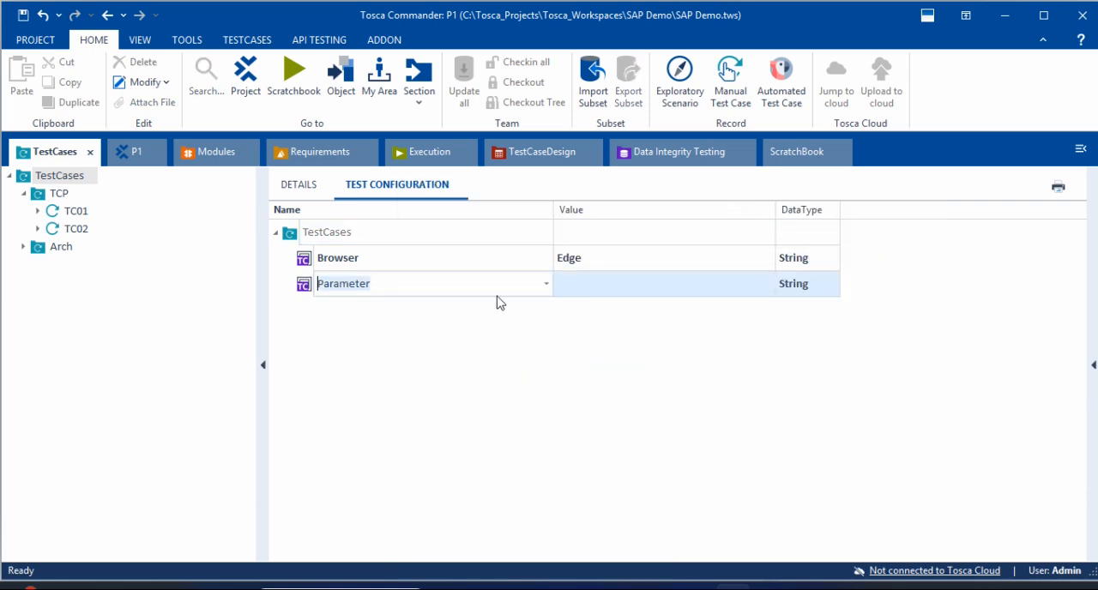
type("Email")
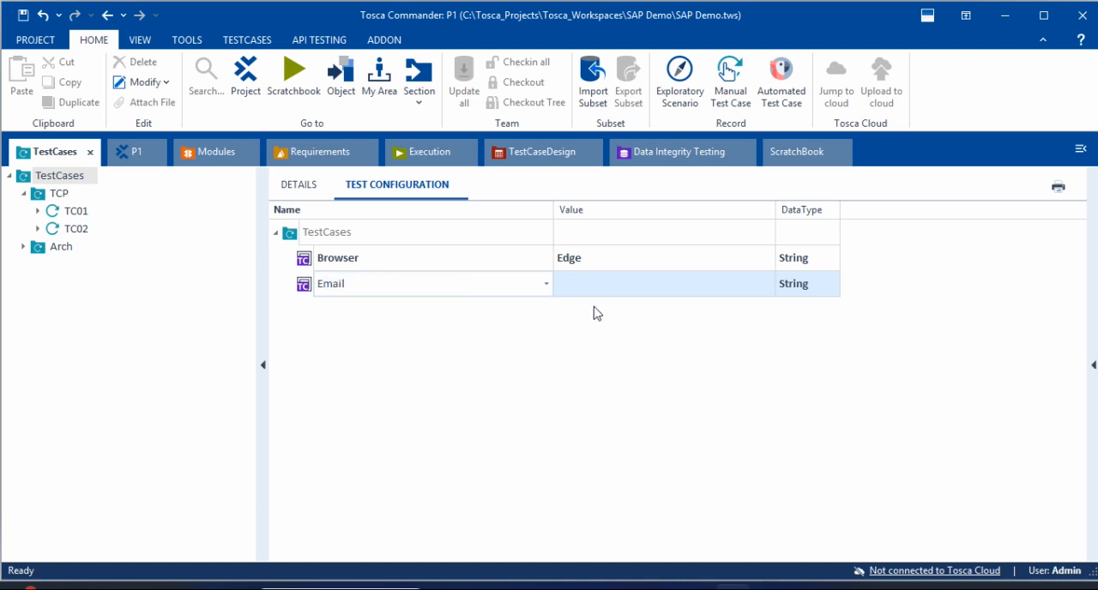
left_click(560, 290)
Step: Create a third test configuration parameter on the TestCases folder and name it Password
right_click(345, 233)
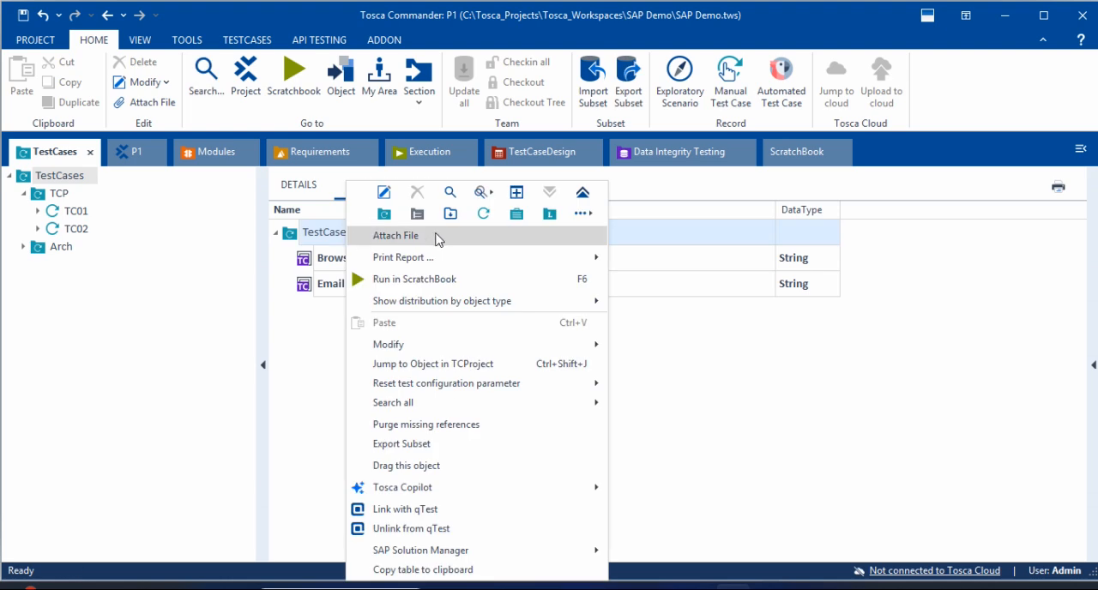
mouse_move(597, 220)
left_click(666, 217)
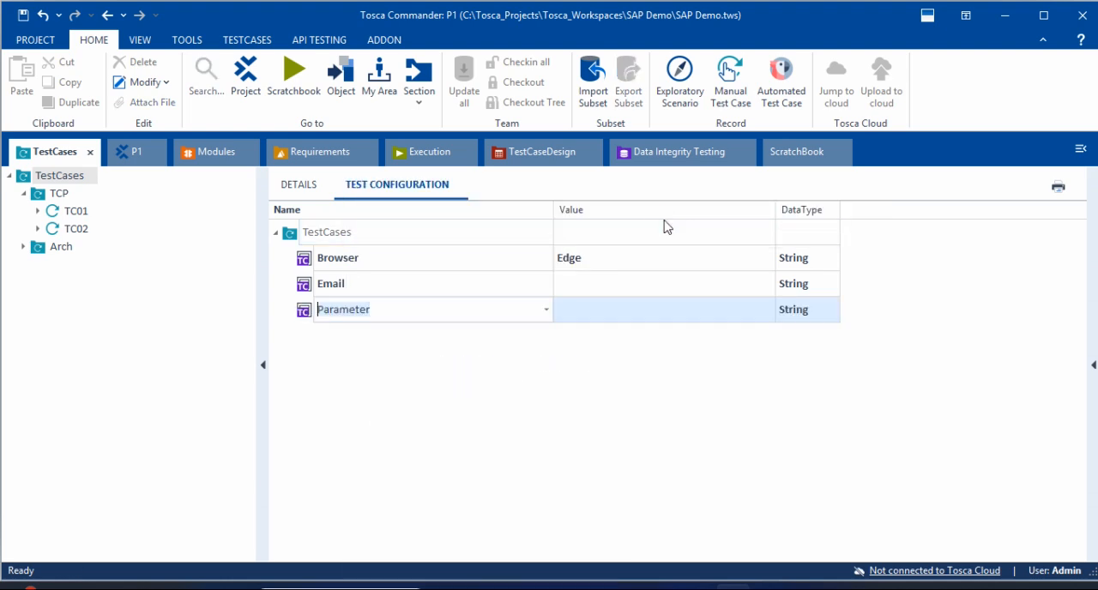
type("Password")
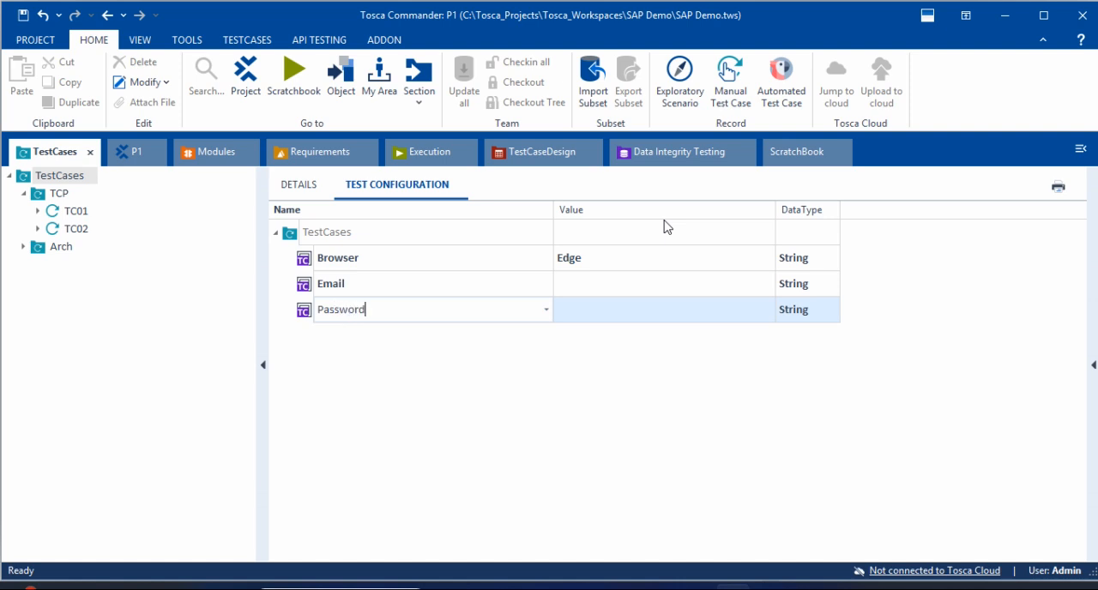
left_click(517, 427)
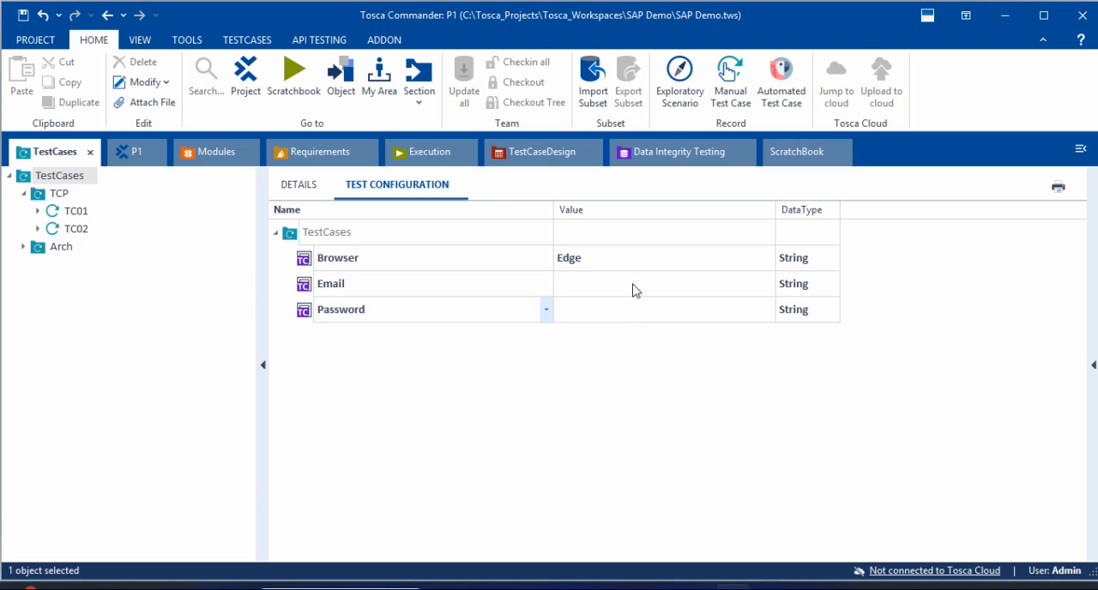
Step: Copy the first e-mail address from the Notepad++ text and paste it as the TestCases folder's Email value in Tosca Commander
key("alt+Tab")
left_click_drag(314, 86, 54, 87)
key("ctrl+c")
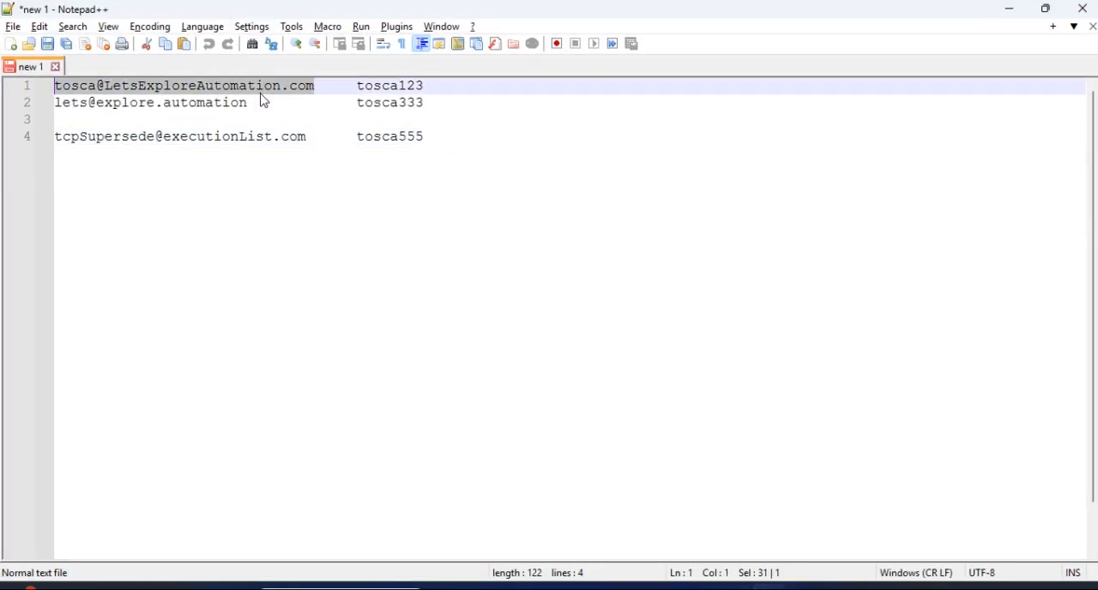
key("alt+Tab")
left_click(597, 285)
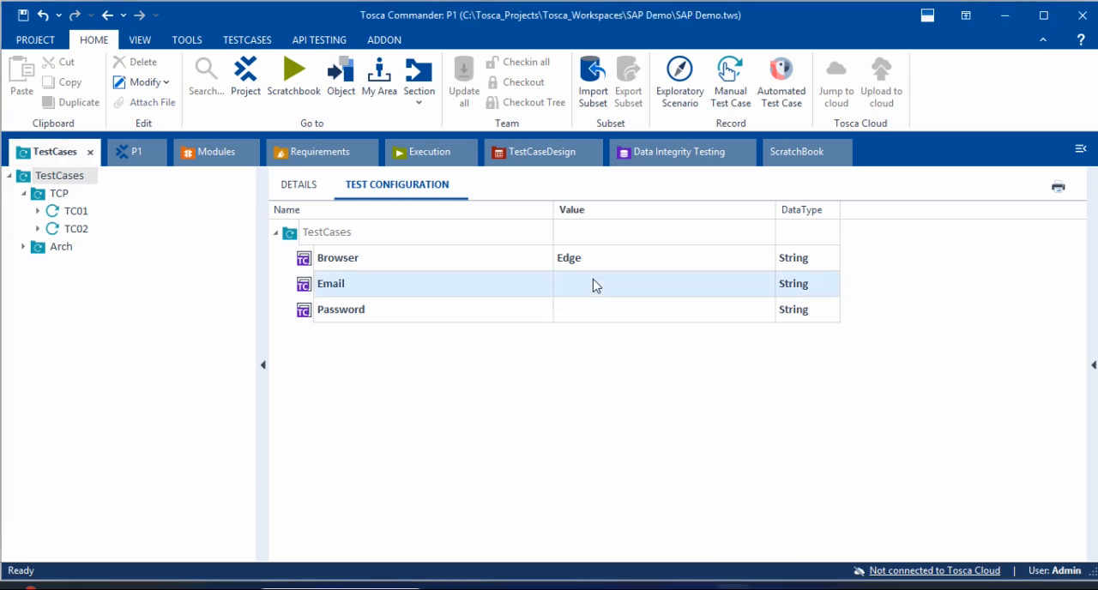
left_click(596, 285)
key("ctrl+v")
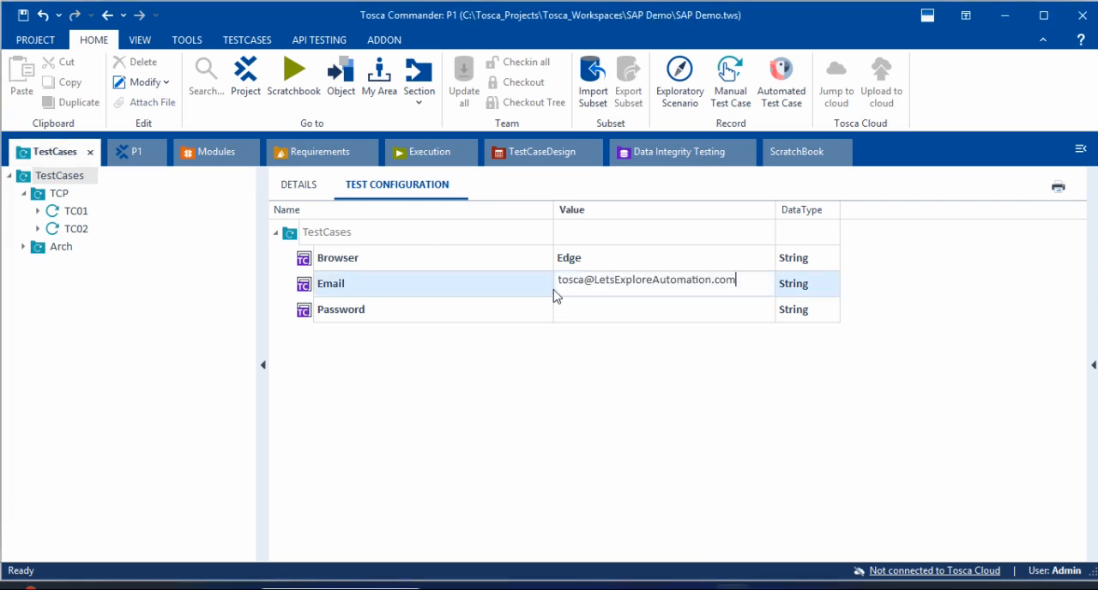
left_click(591, 383)
Step: Copy the first line's password from the Notepad++ text and paste it as the TestCases folder's Password value in Tosca Commander
left_click(606, 316)
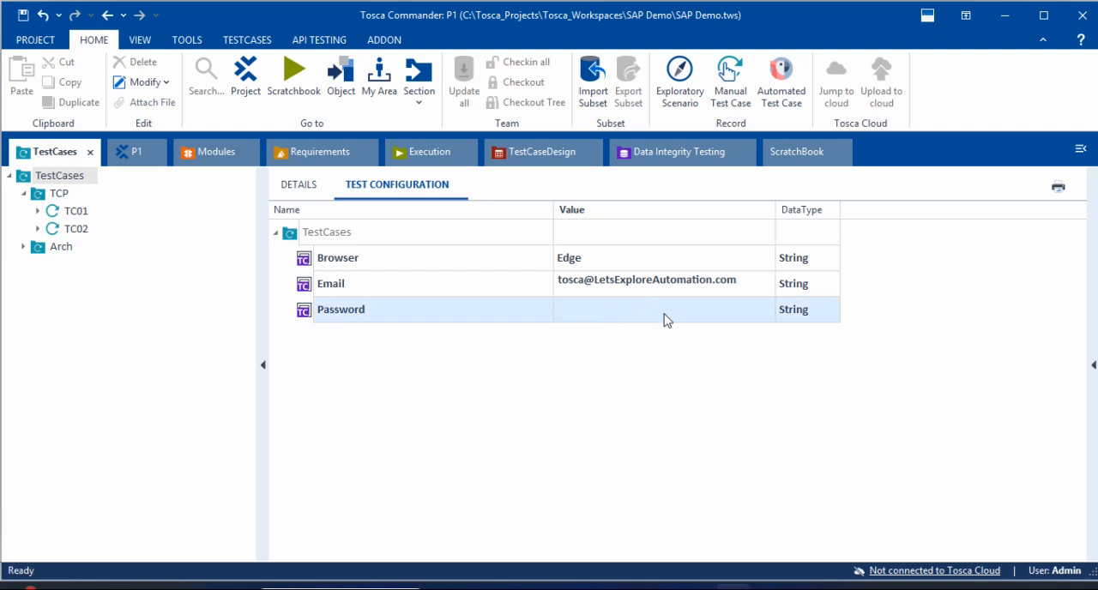
left_click(706, 309)
key("alt+Tab")
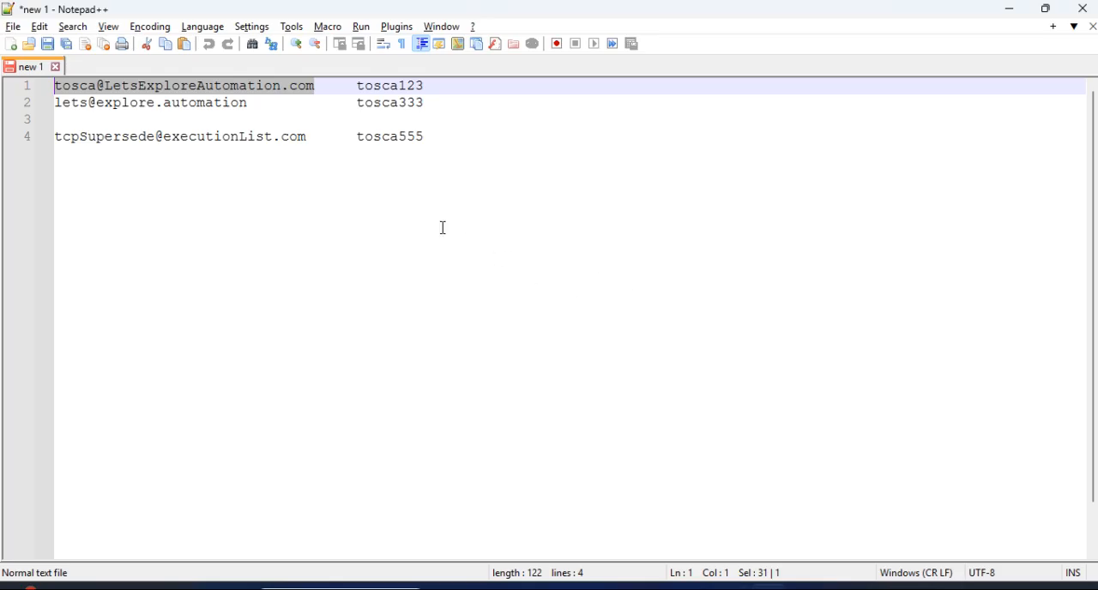
double_click(387, 89)
key("ctrl+c")
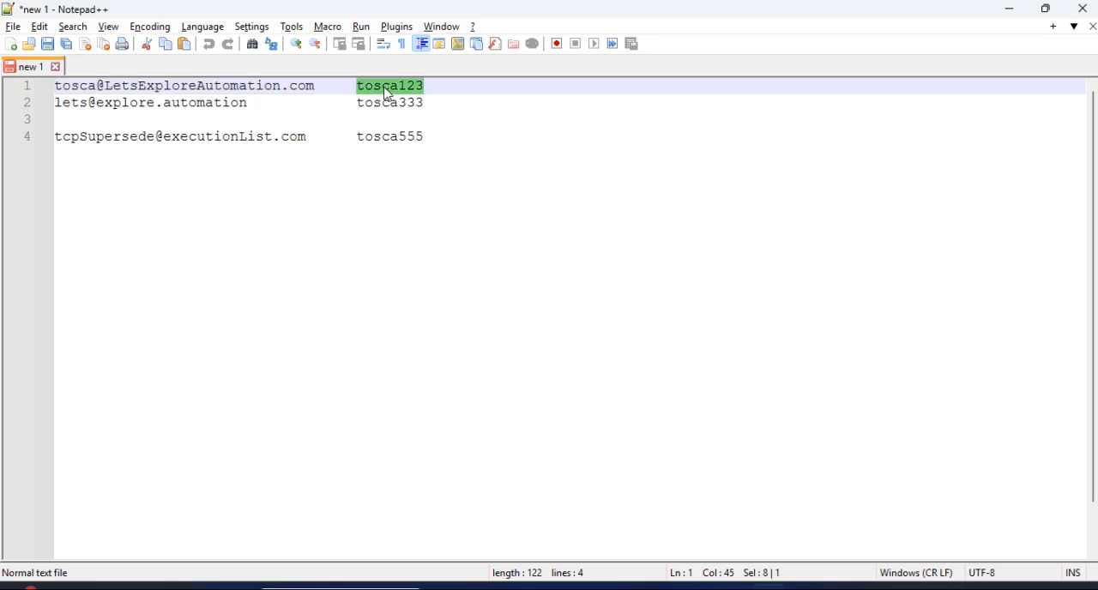
key("alt+Tab")
key("ctrl+v")
left_click(592, 346)
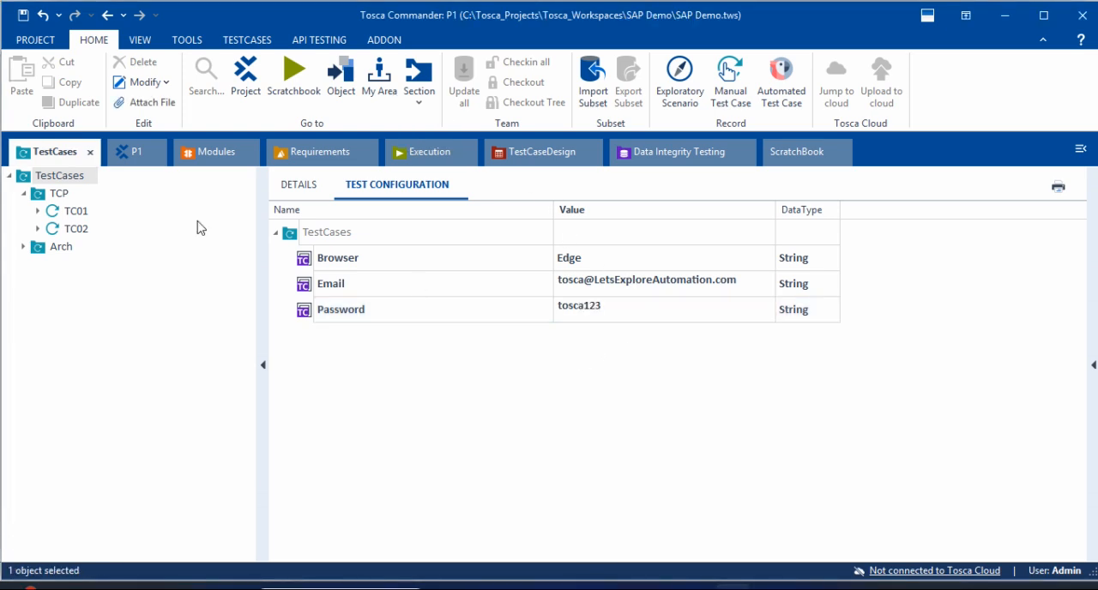
Step: Check how the Browser, Email and Password parameters pass from the TestCases folder to the TCP folder, TC01 and TC02
left_click(62, 194)
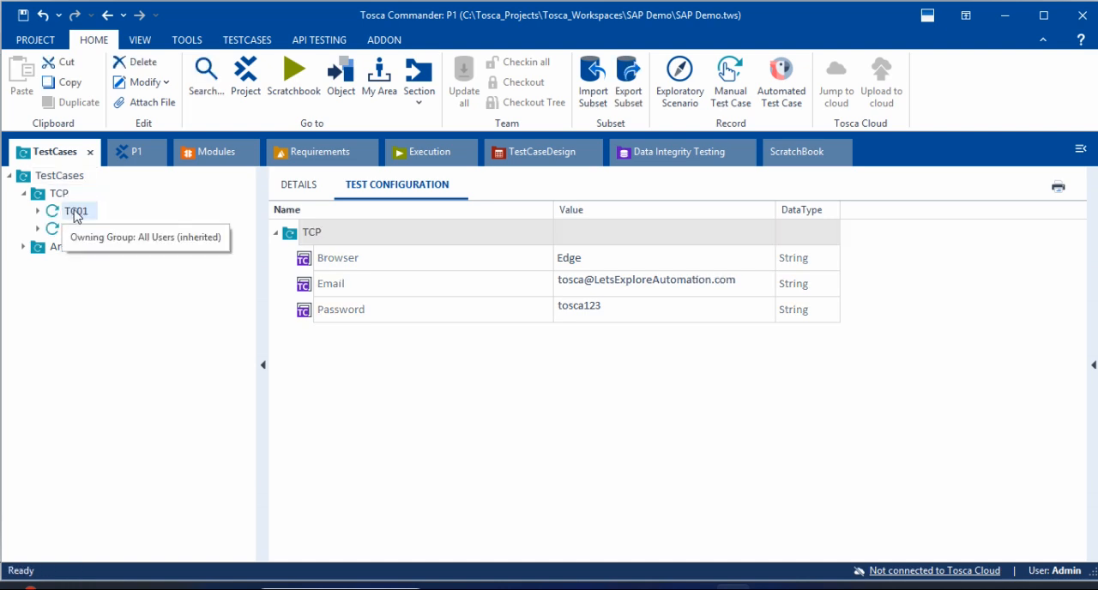
left_click(75, 213)
left_click(77, 232)
left_click(82, 214)
left_click(87, 232)
left_click(85, 214)
left_click(61, 195)
left_click(88, 214)
left_click(60, 233)
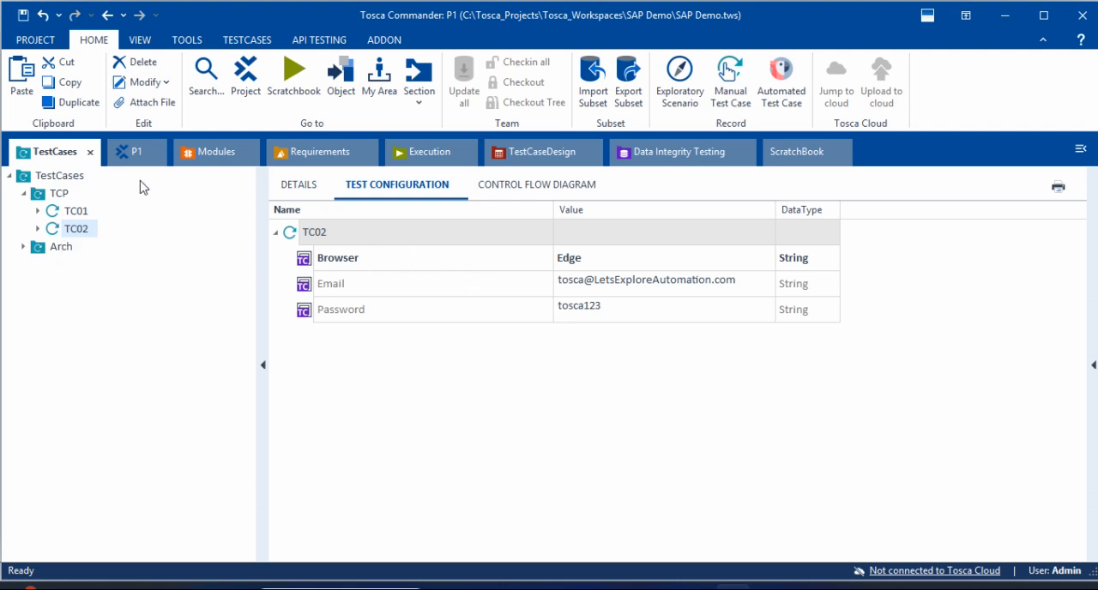
left_click(63, 180)
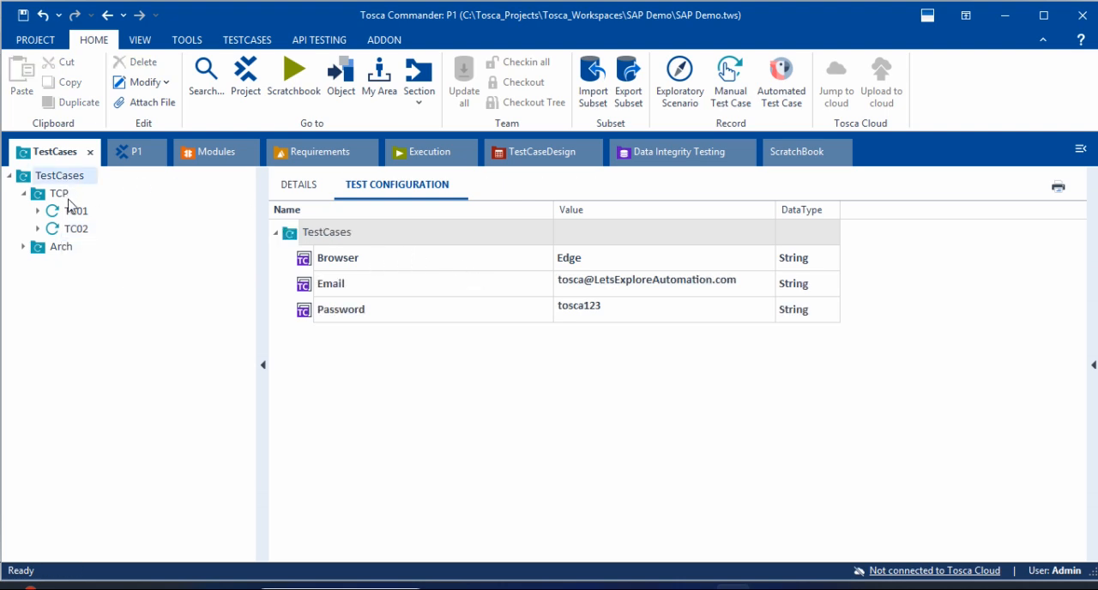
left_click(72, 226)
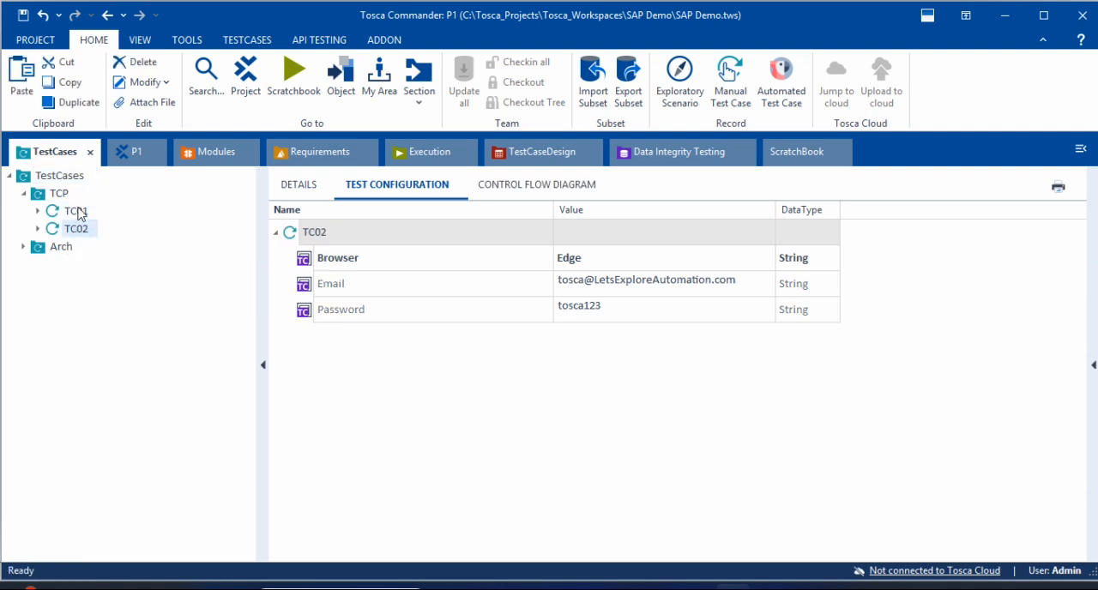
Step: Create a subfolder named TCP in the P1 project's Configurations folder
left_click(63, 198)
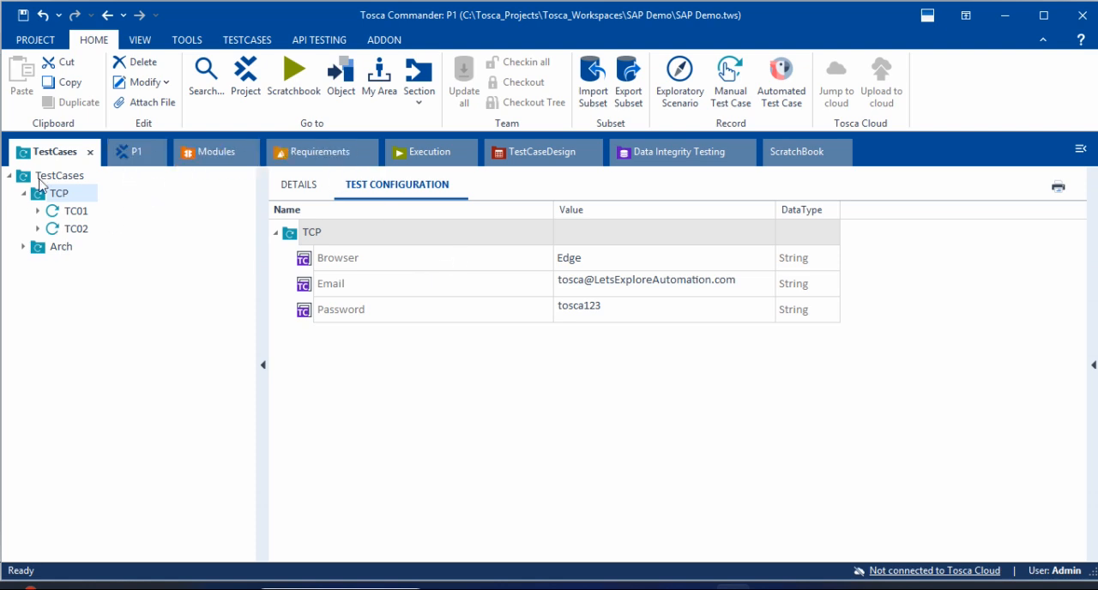
left_click(129, 158)
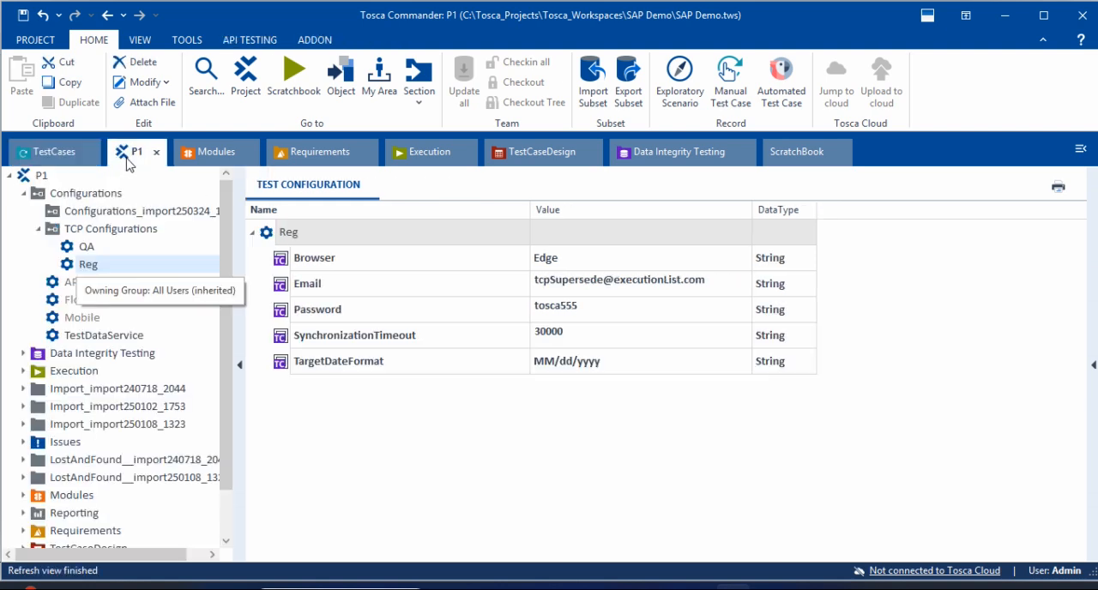
left_click(38, 229)
left_click(24, 195)
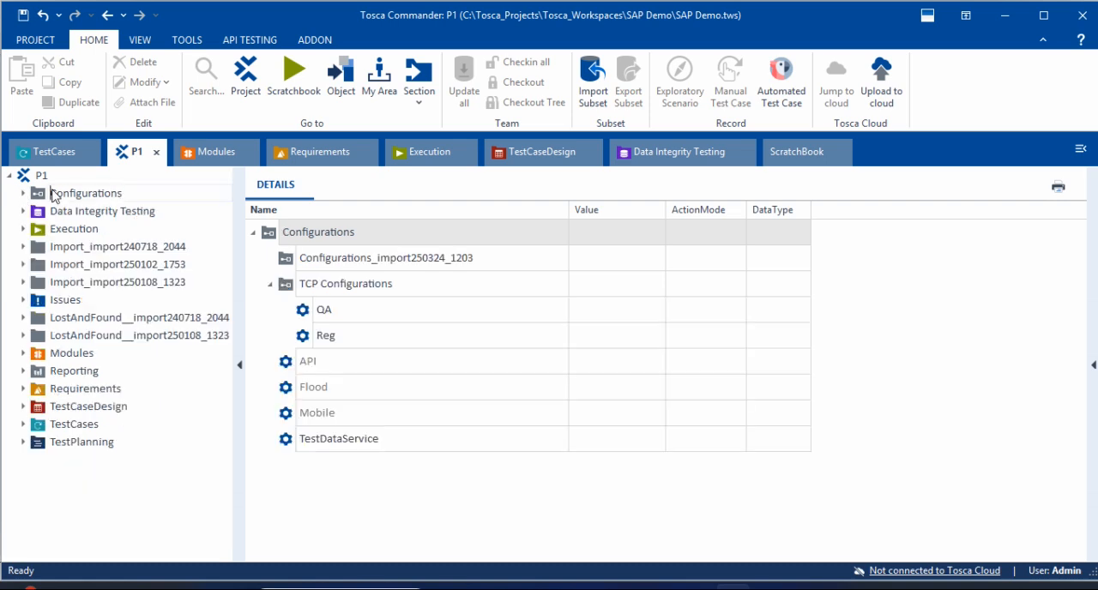
left_click(23, 193)
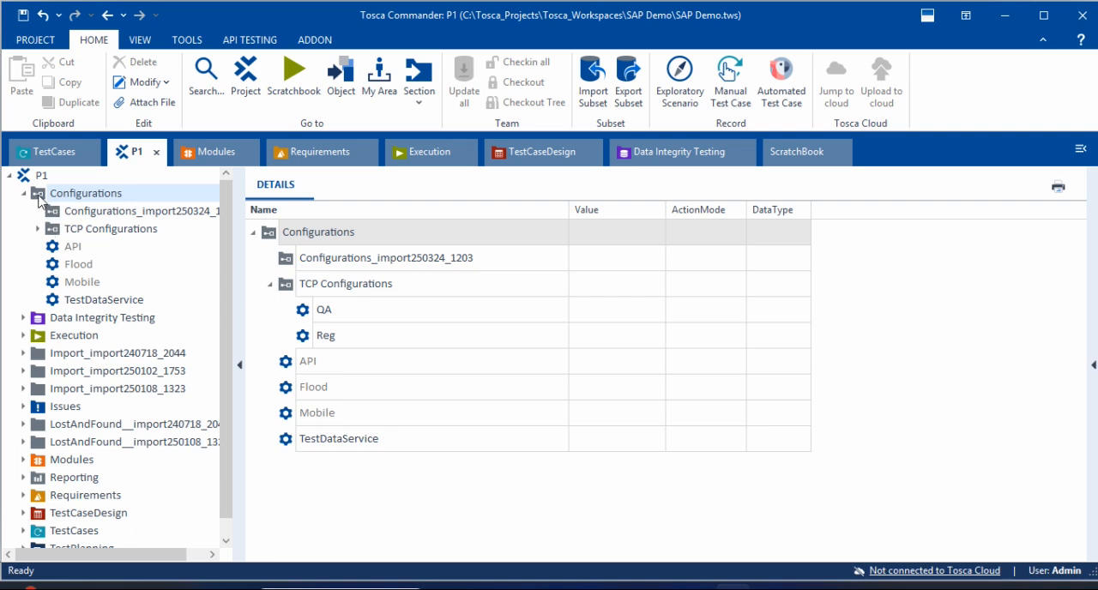
right_click(40, 201)
left_click(13, 208)
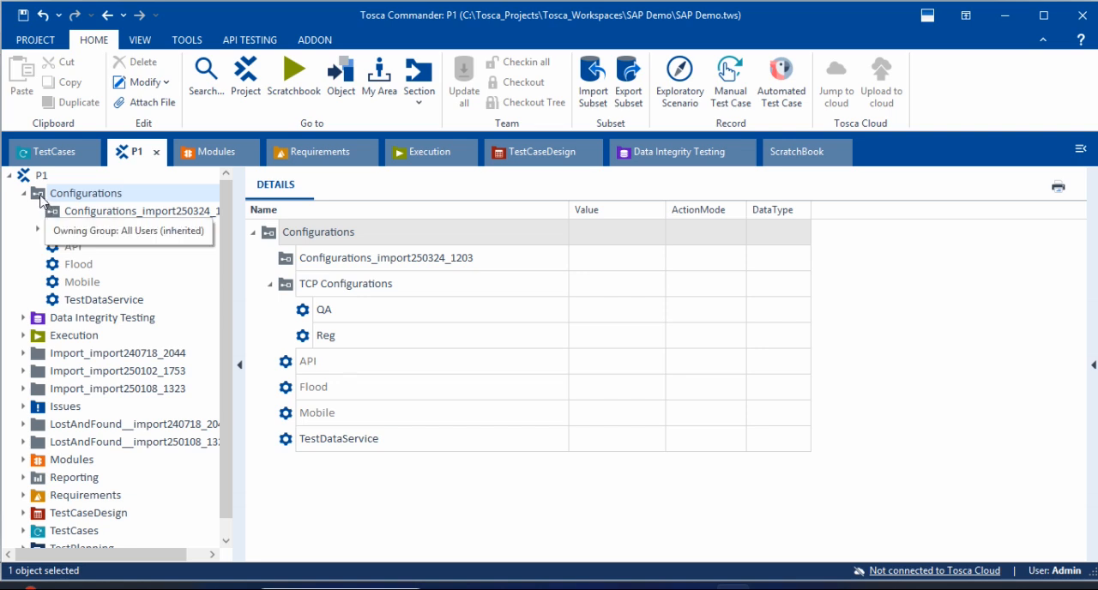
right_click(40, 200)
left_click(75, 227)
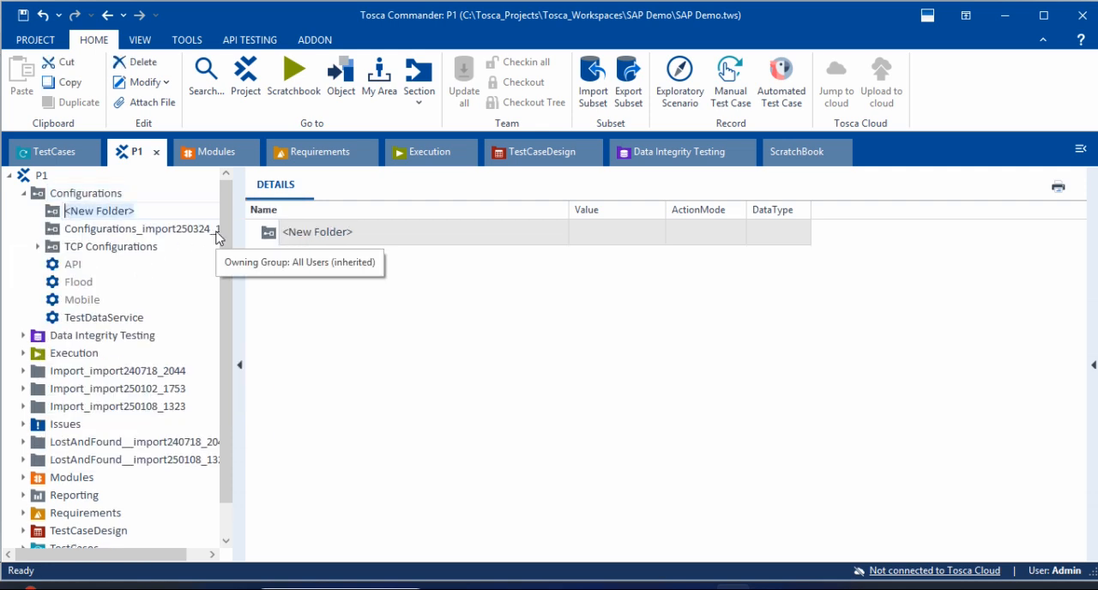
type("TCP")
key("Return")
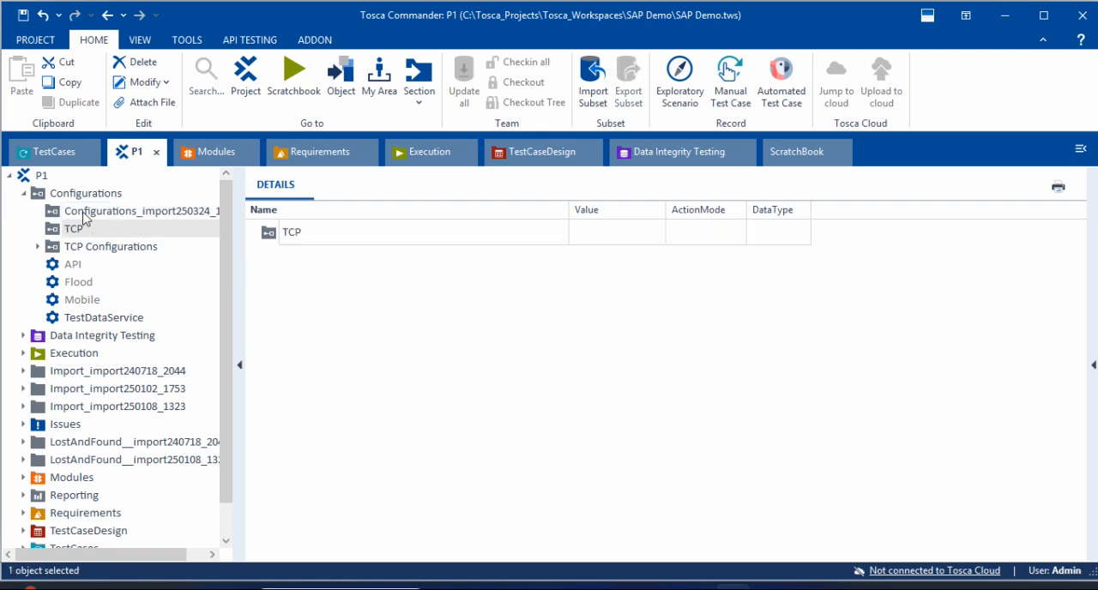
Step: Create a configuration named DEV in the new TCP folder under Configurations
right_click(55, 232)
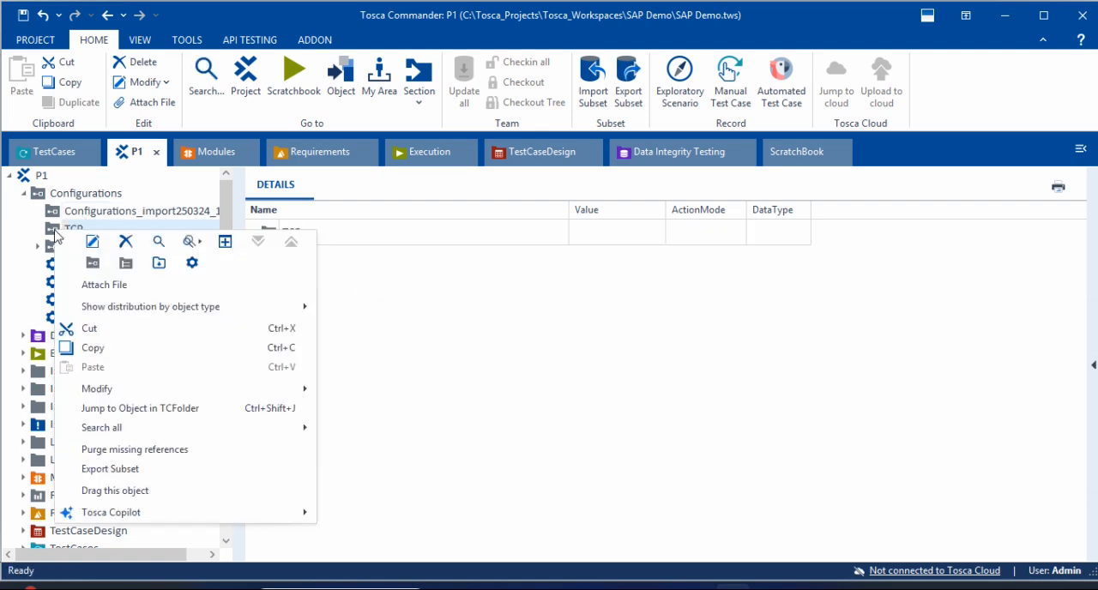
left_click(193, 263)
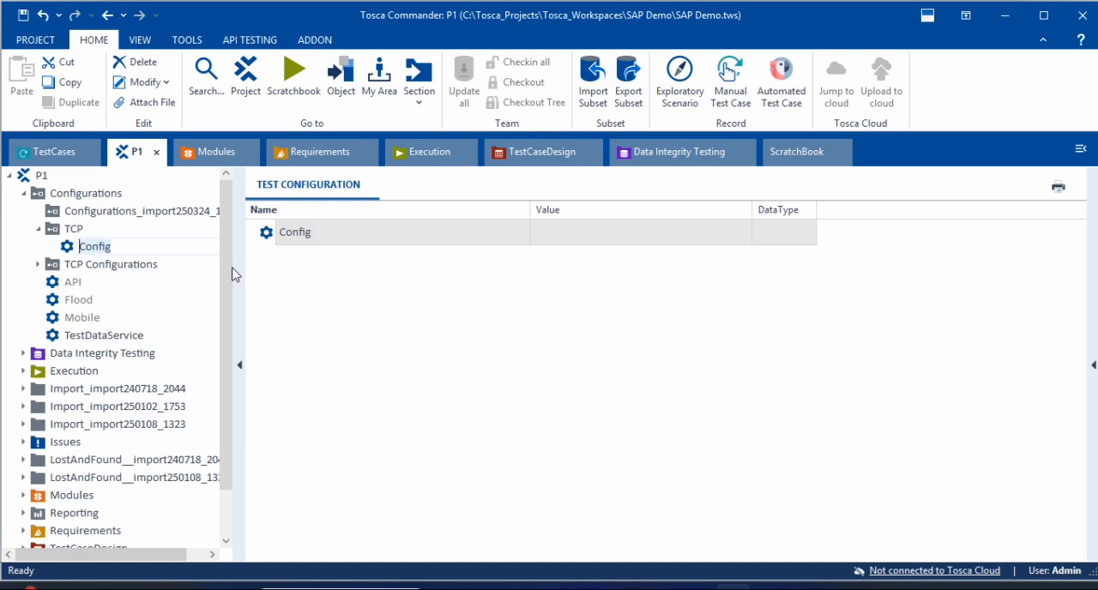
type("DEV")
key("Return")
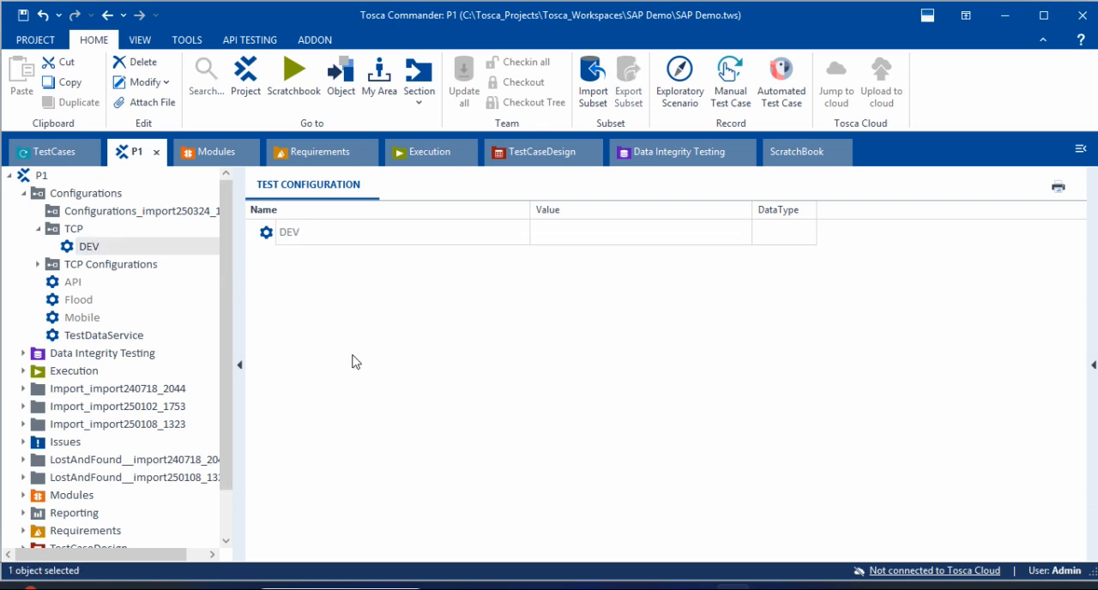
left_click(43, 232)
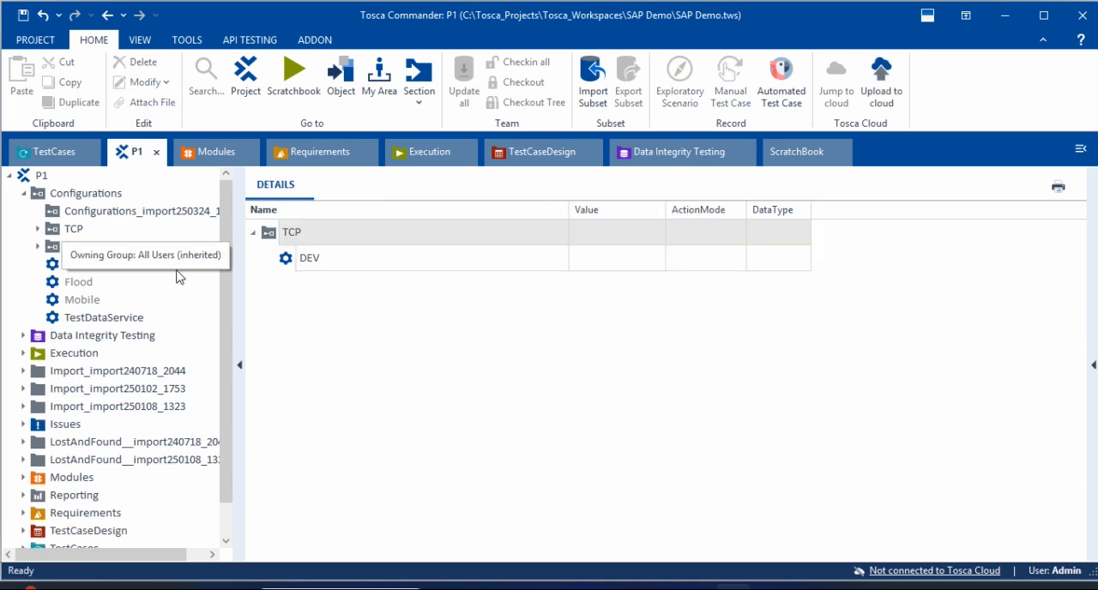
Step: Compare the parameters of the QA and Reg configurations in the TCP Configurations folder
left_click(54, 249)
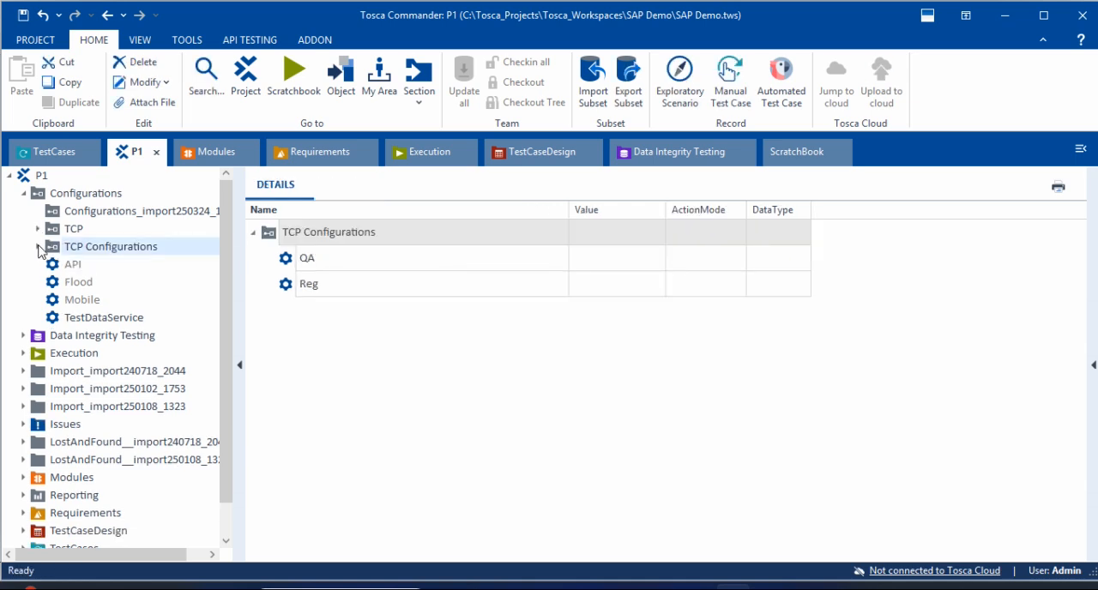
left_click(38, 247)
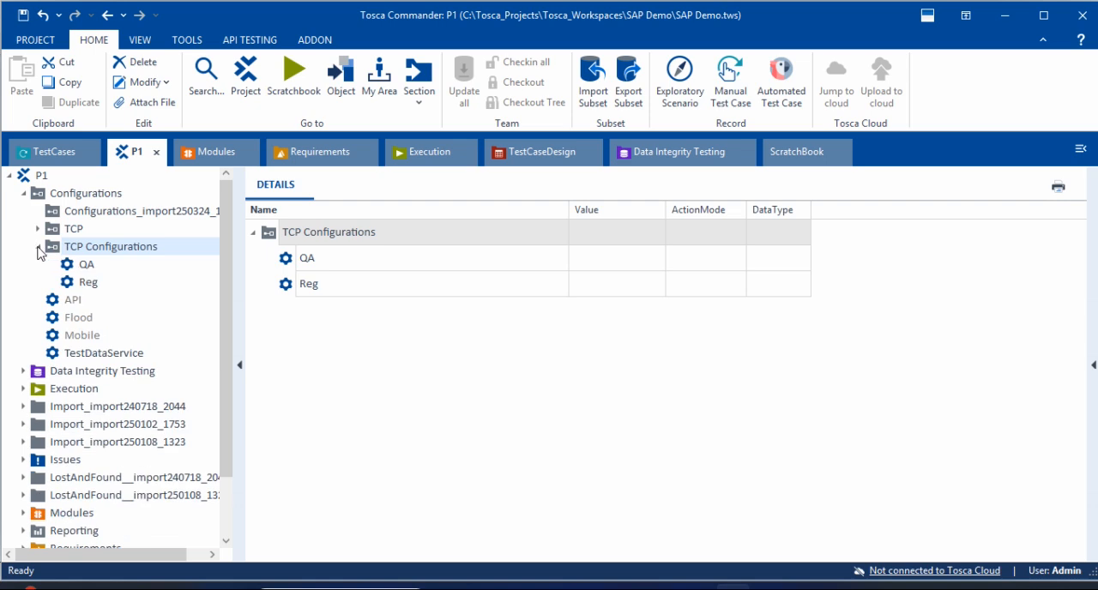
left_click(77, 265)
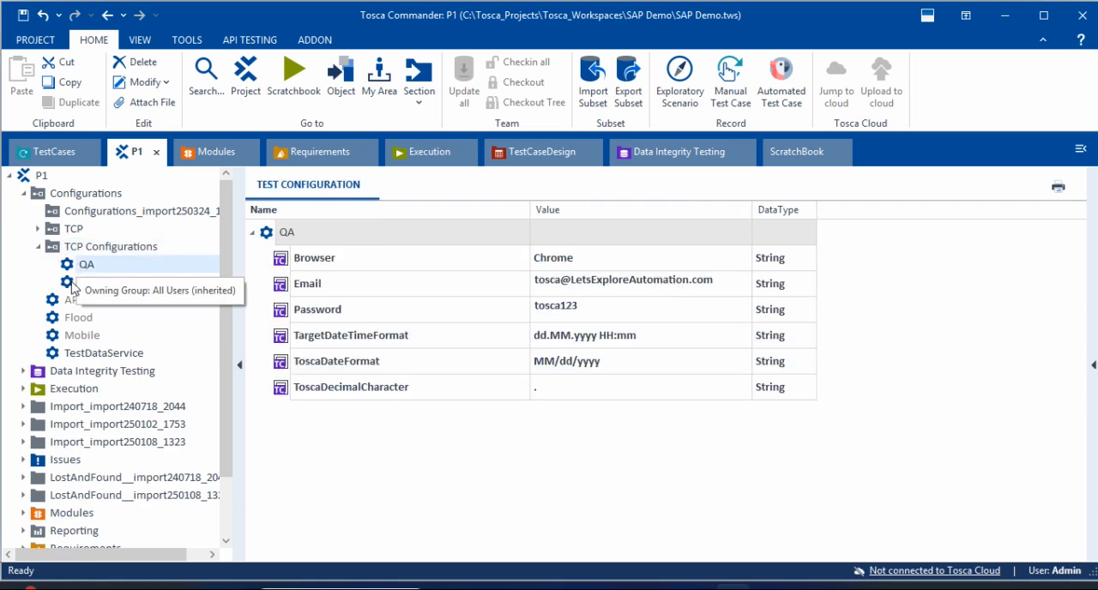
left_click(72, 283)
left_click(86, 266)
left_click(85, 281)
left_click(89, 266)
left_click(96, 285)
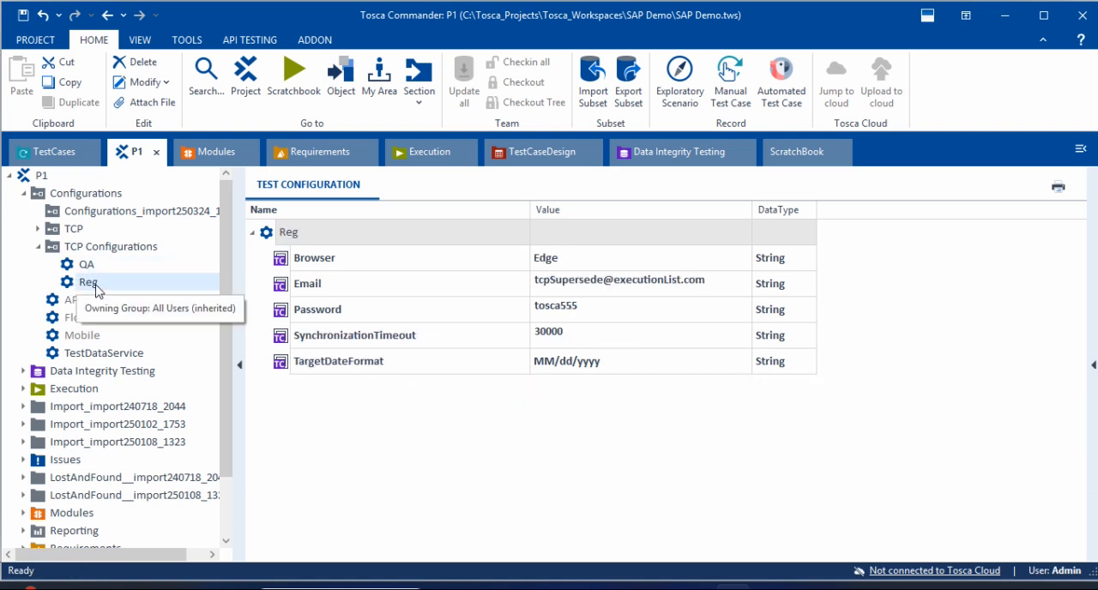
left_click(112, 269)
left_click(106, 283)
left_click(107, 267)
left_click(73, 285)
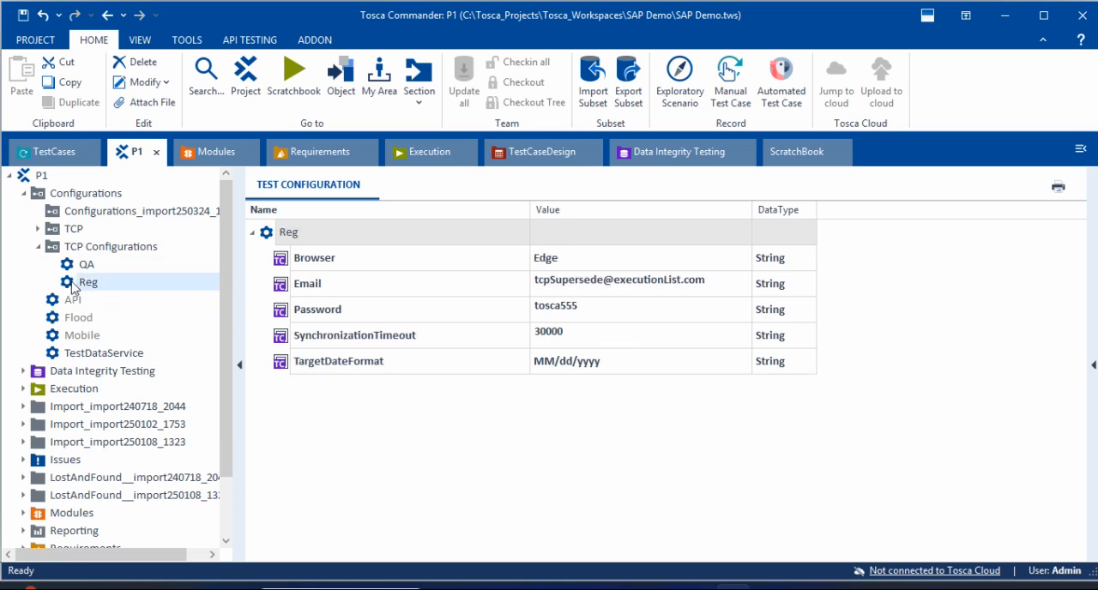
left_click(99, 269)
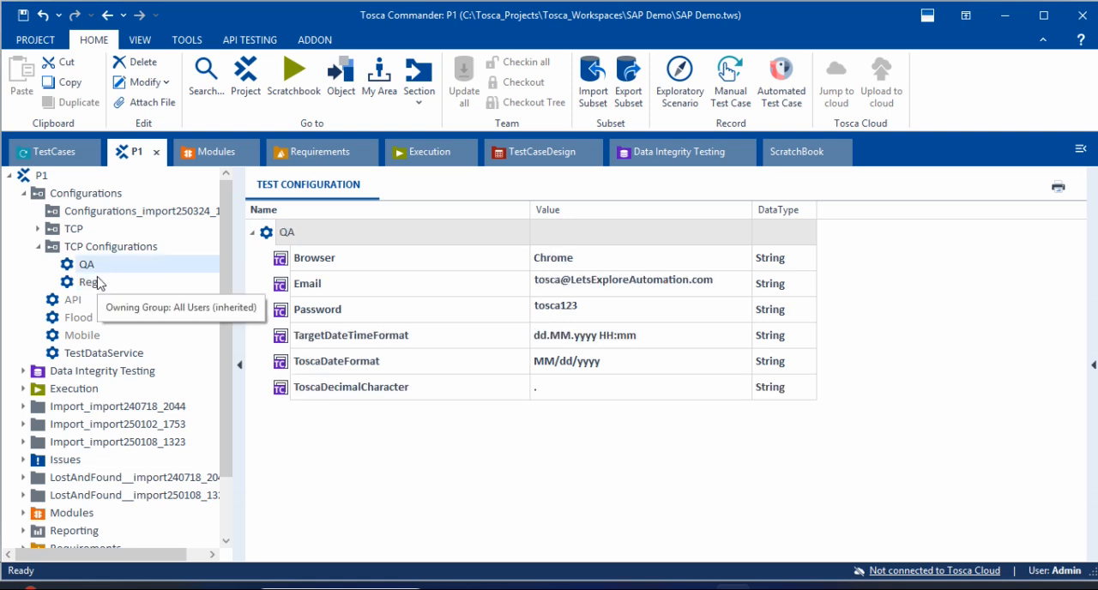
left_click(99, 284)
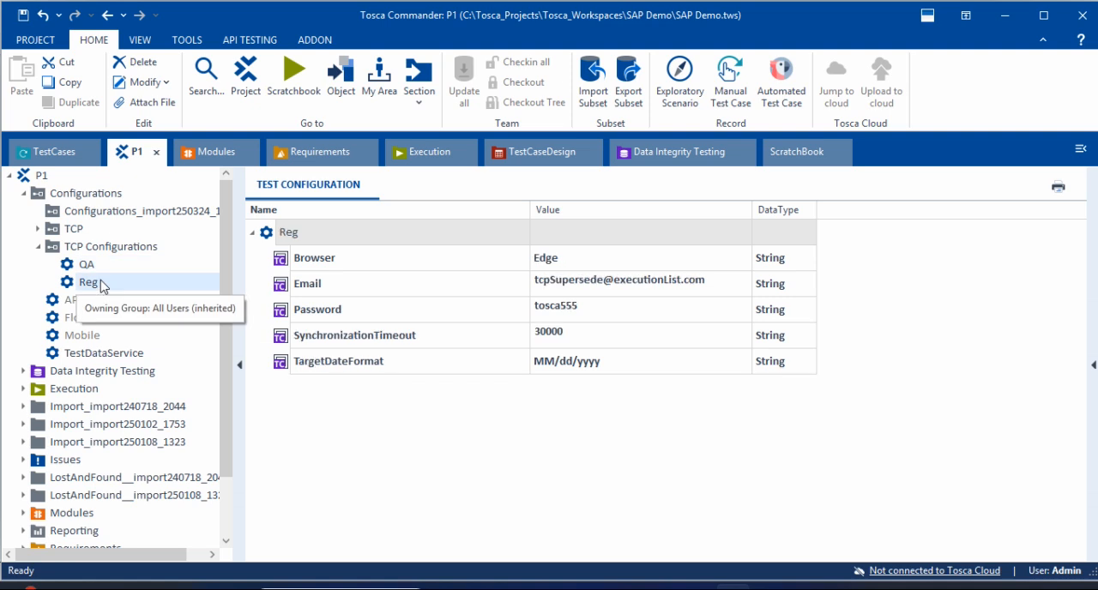
Step: Assign the QA configuration from TCP Configurations to the TCP folder under TestCases
left_click(102, 268)
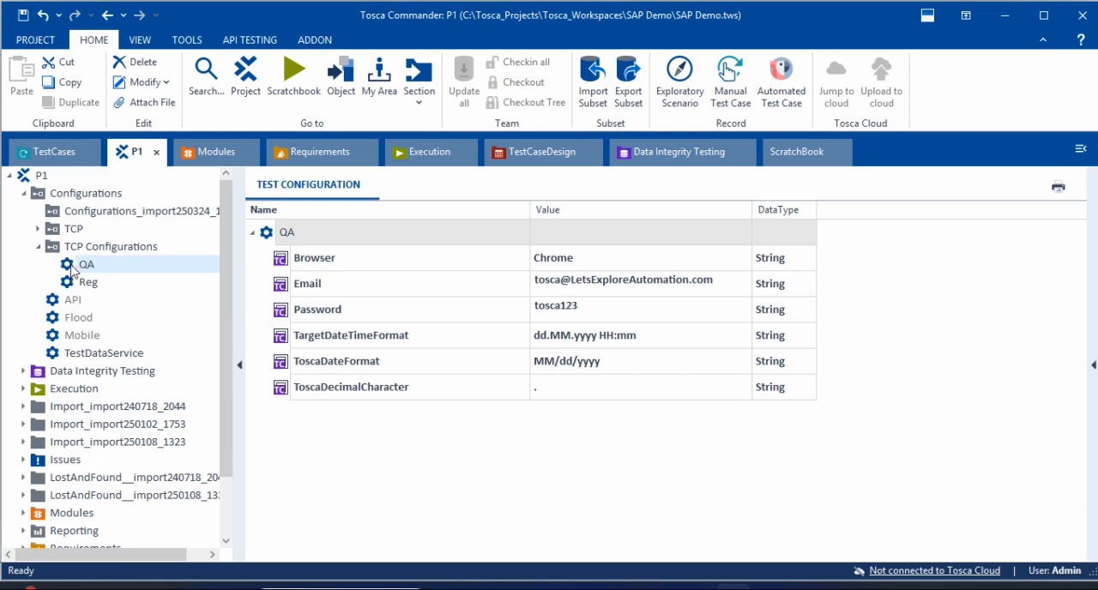
left_click_drag(73, 271, 55, 194)
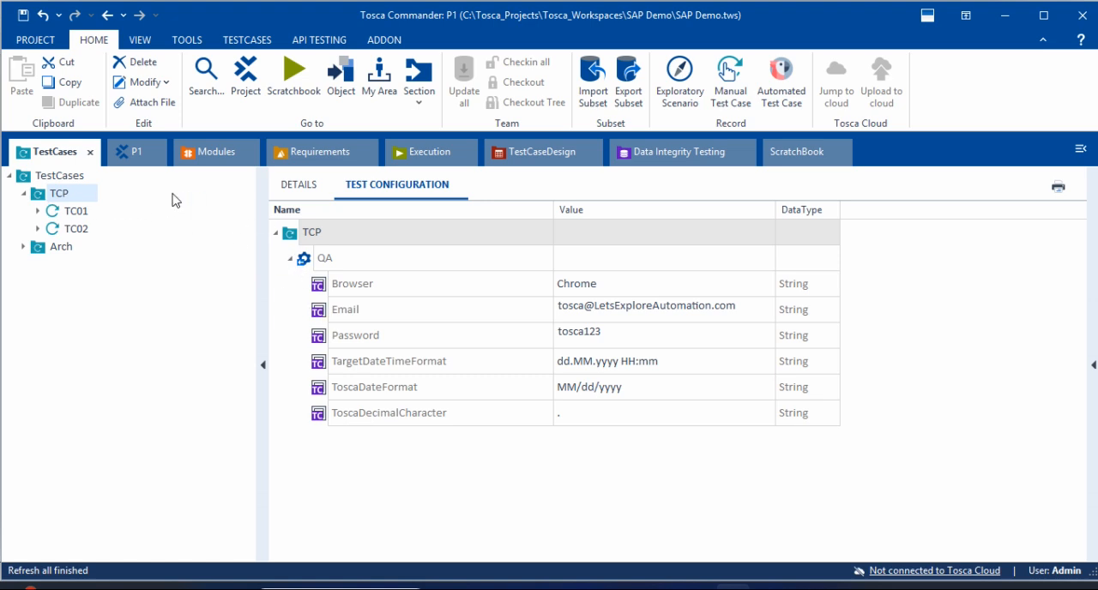
Step: Check how the QA configuration's parameters pass from the TCP folder to TC01 and TC02
left_click(78, 216)
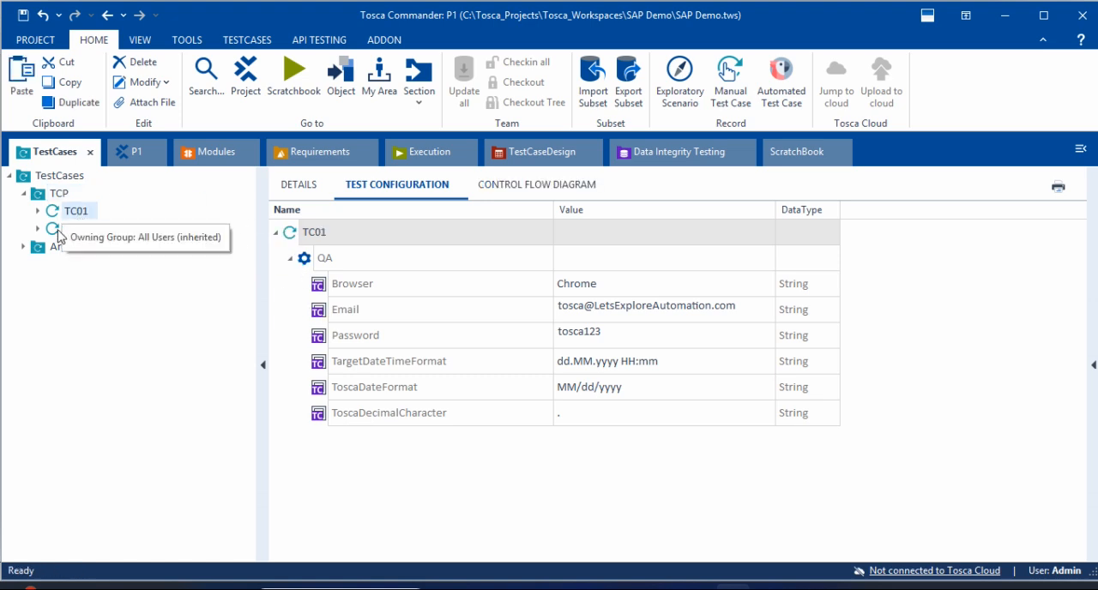
left_click(73, 230)
left_click(77, 215)
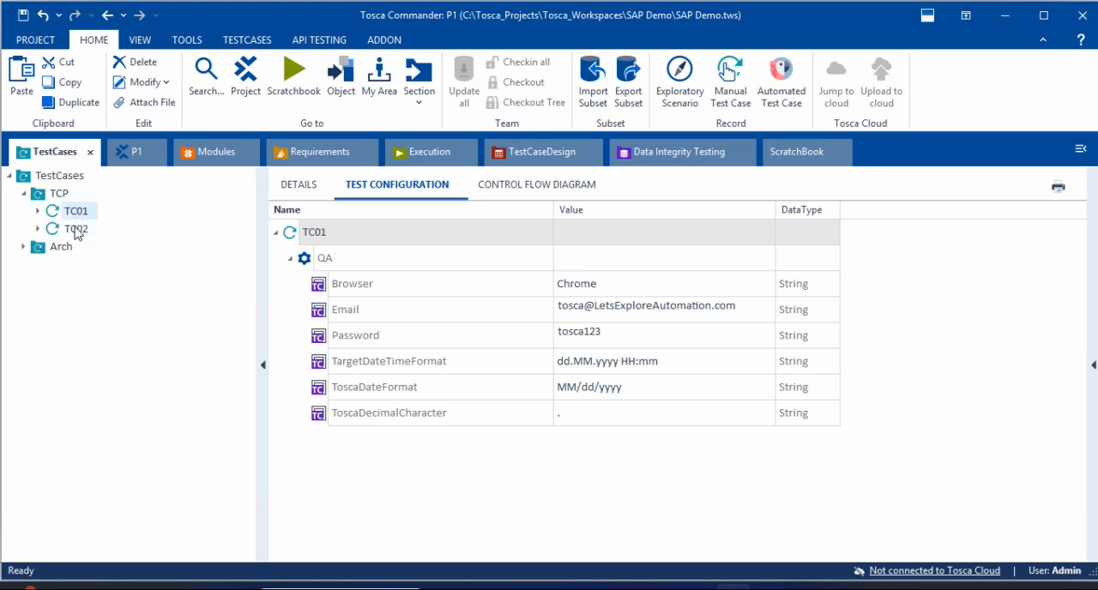
left_click(75, 229)
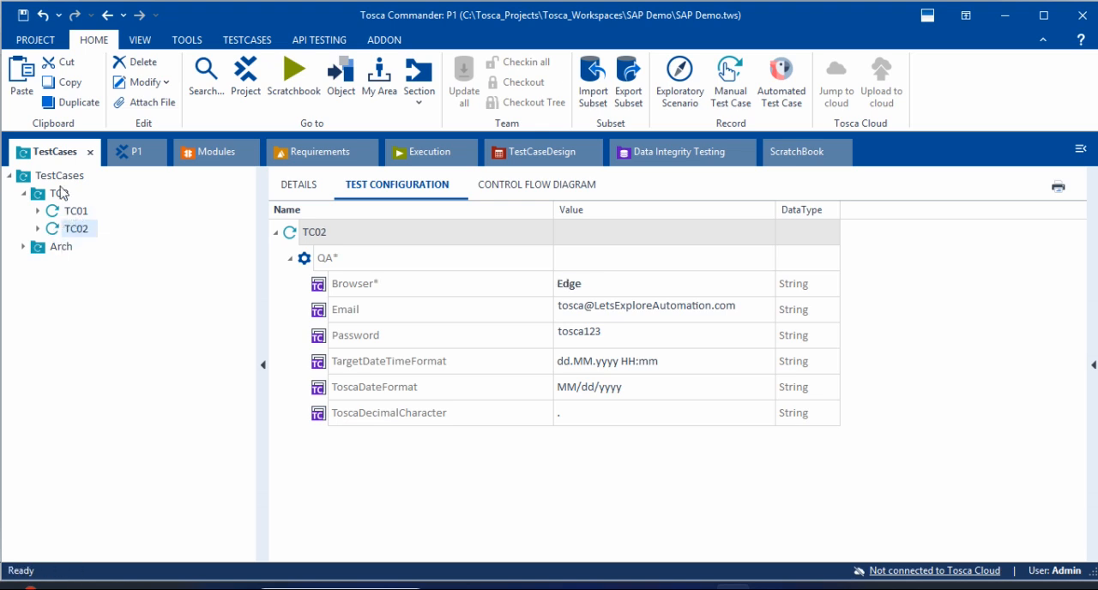
left_click(26, 194)
left_click(26, 194)
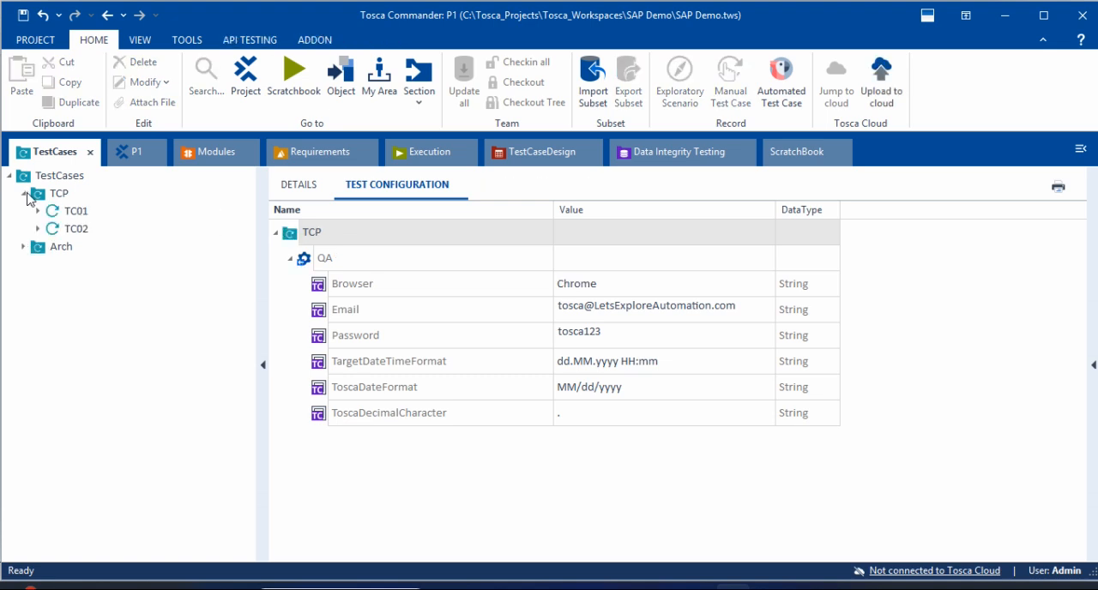
left_click(76, 210)
left_click(57, 230)
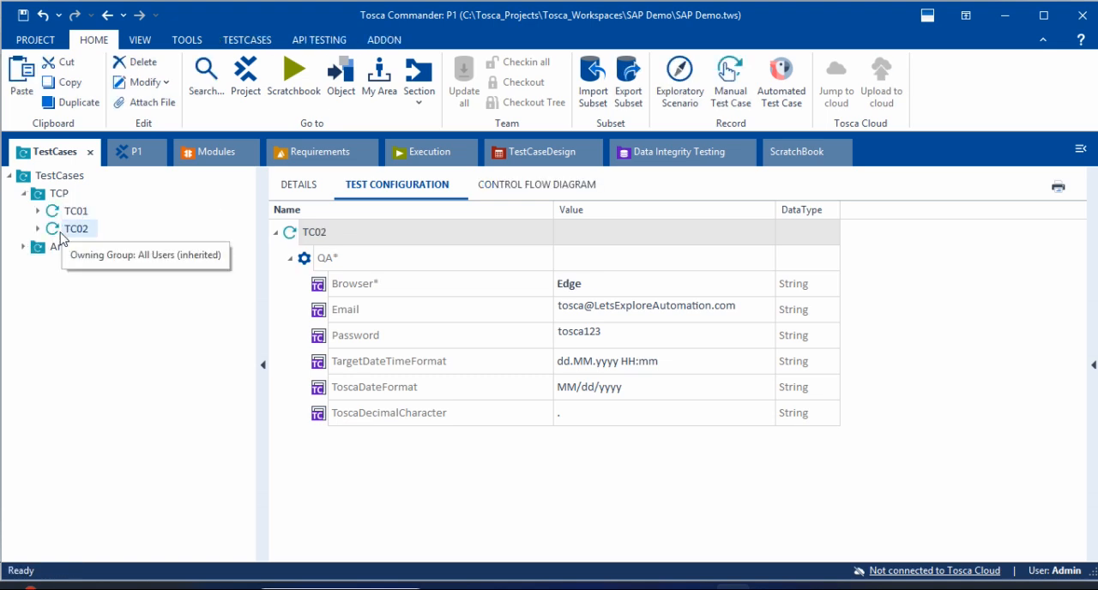
left_click(650, 400)
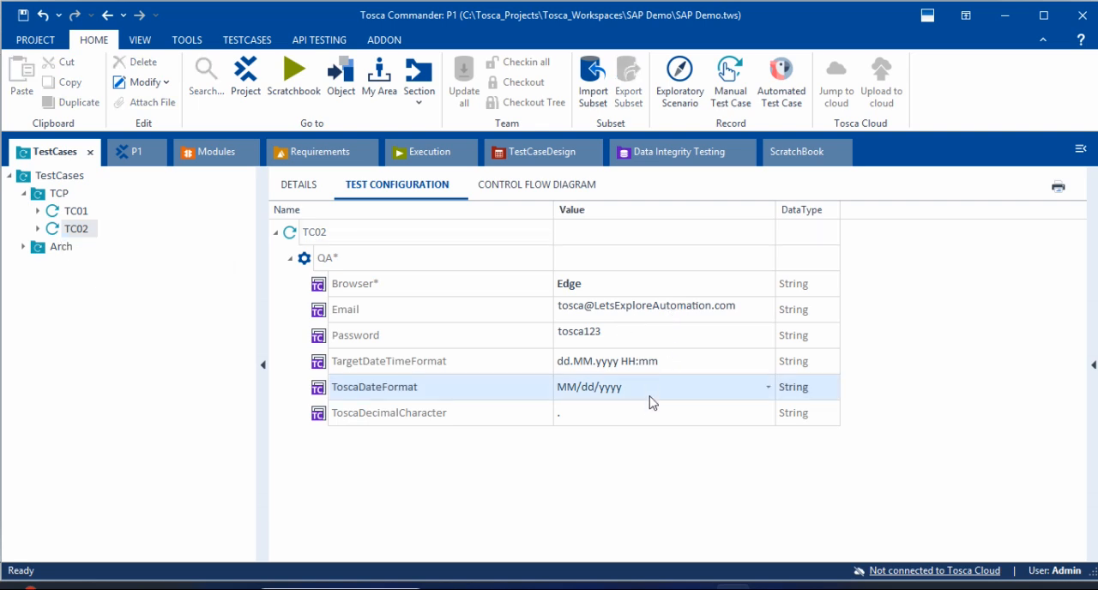
left_click(76, 211)
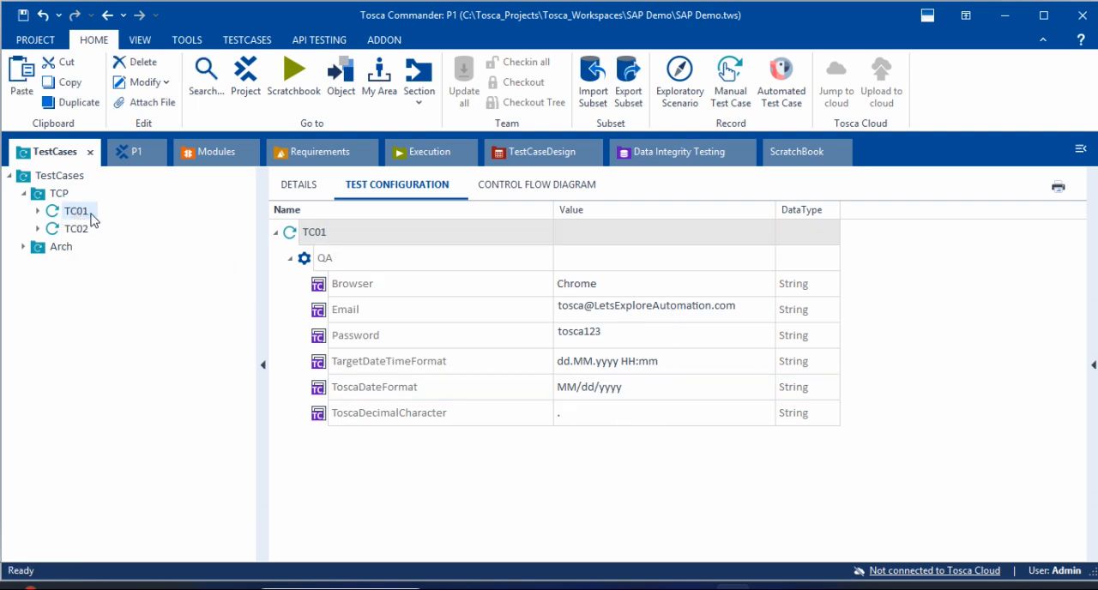
Step: Inspect the test configuration parameters of TC01 and TC02 in the TCP ExecutionList under Execution's TCP folder
left_click(131, 158)
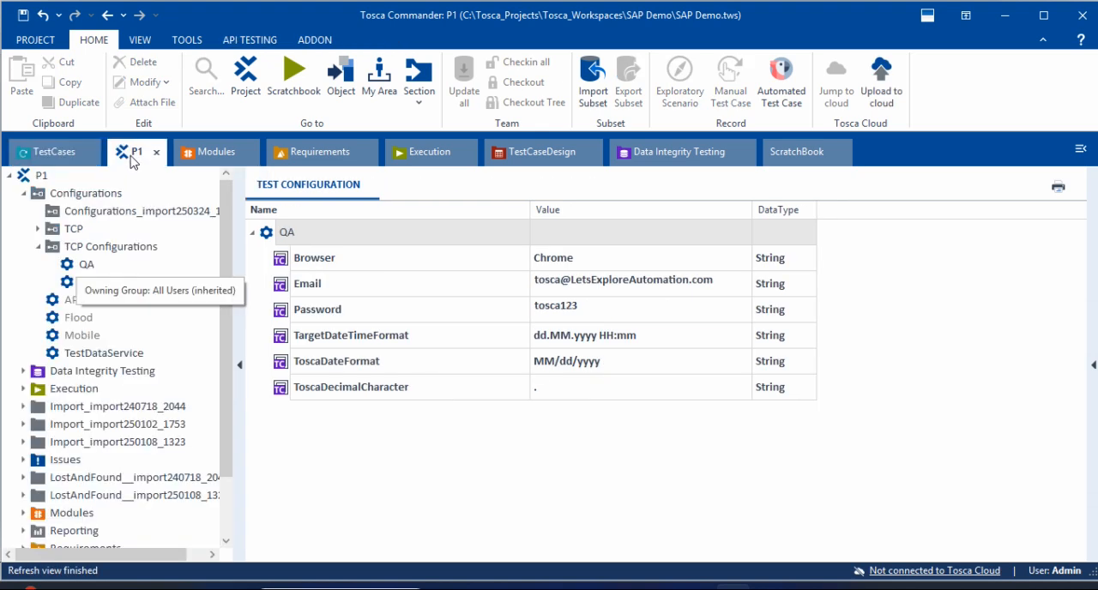
left_click(427, 160)
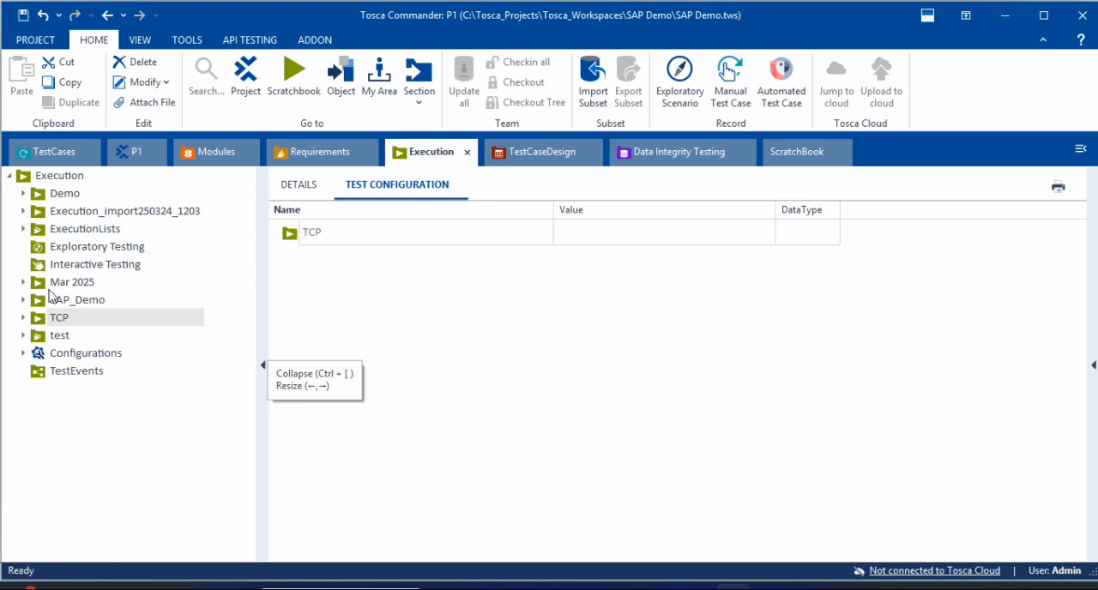
left_click(23, 317)
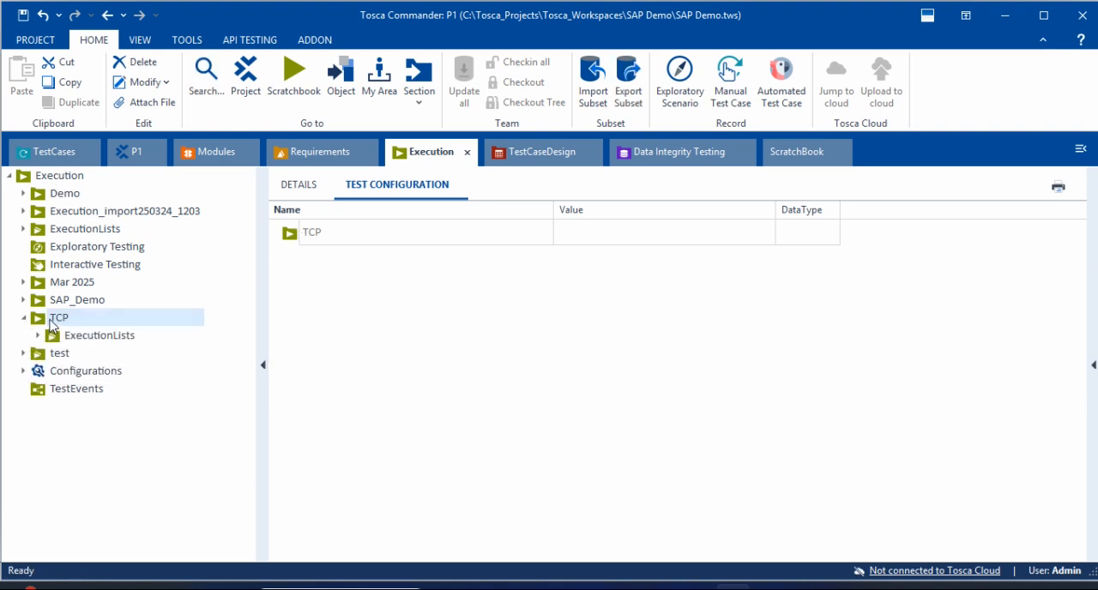
left_click(57, 338)
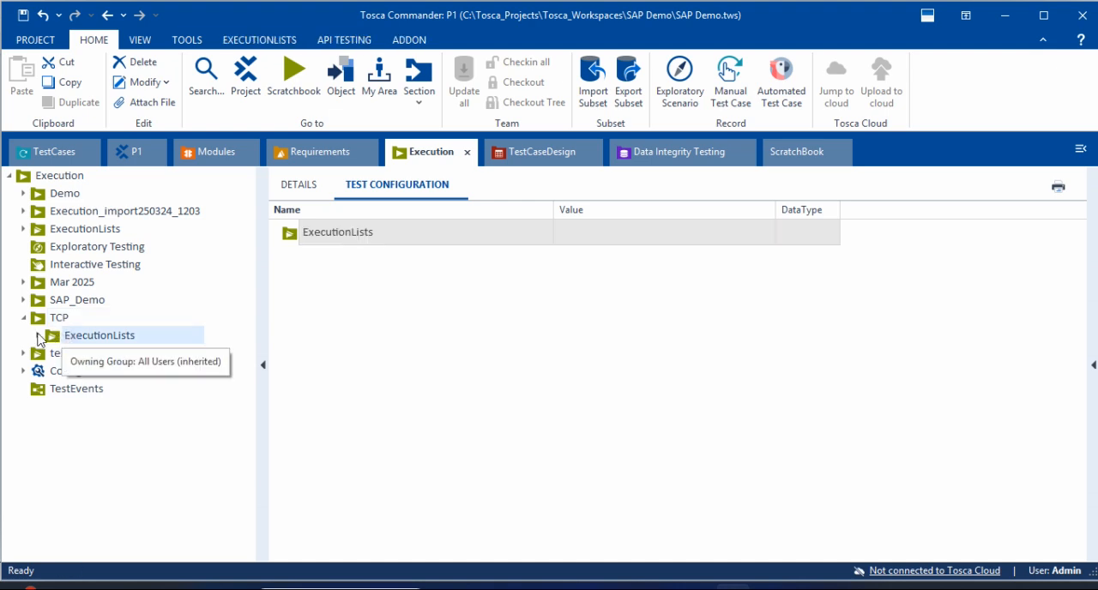
left_click(38, 336)
left_click(53, 355)
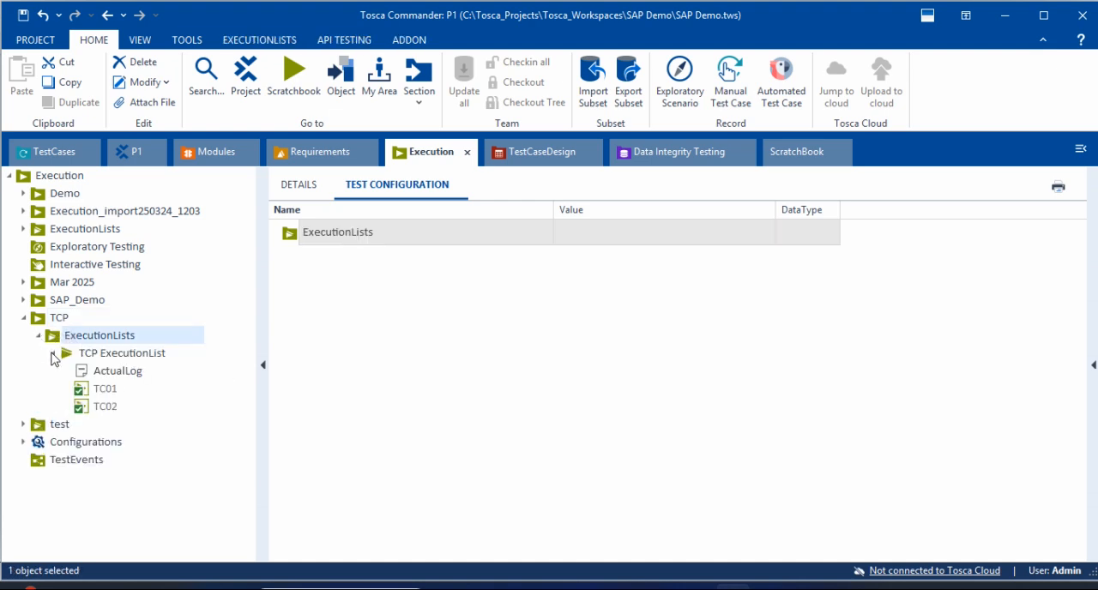
left_click(104, 388)
left_click(104, 407)
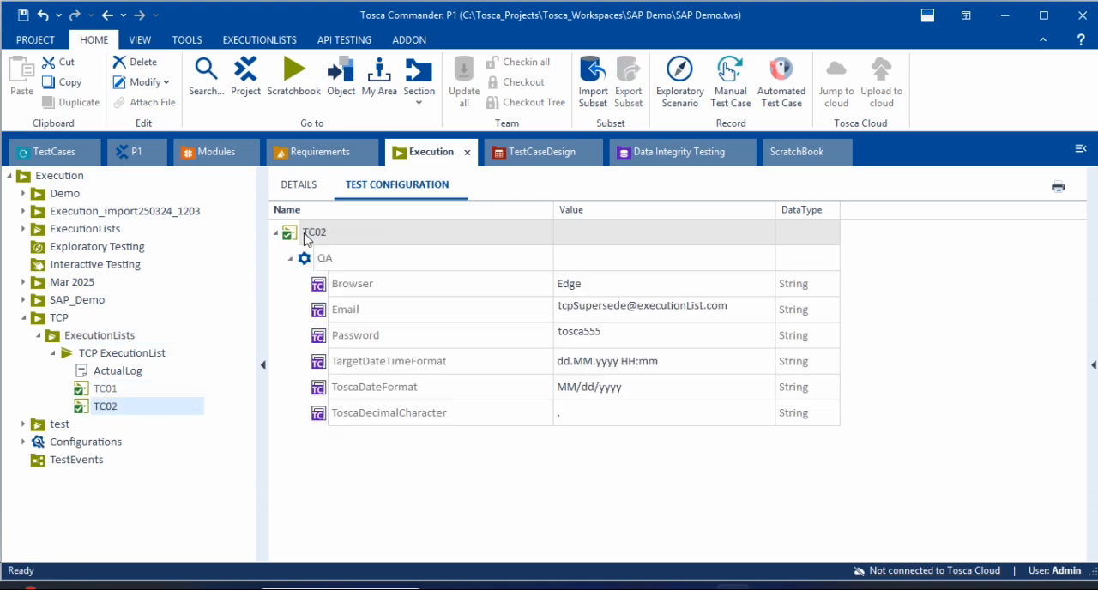
Step: Check which actions are available for TC02 and its inherited QA configuration in the TCP ExecutionList
left_click(300, 184)
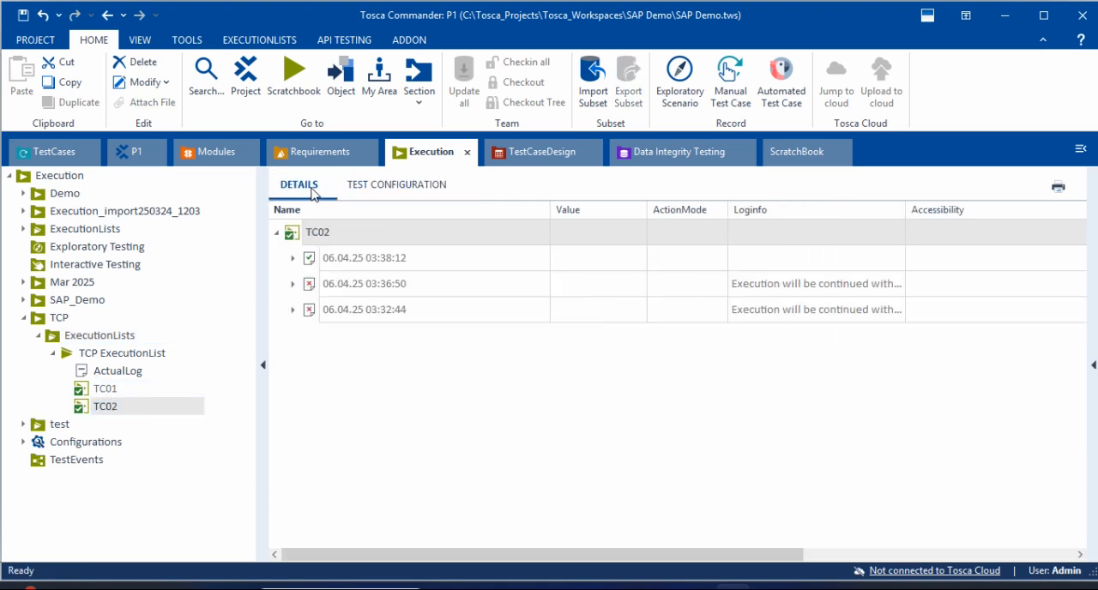
left_click(388, 187)
right_click(302, 264)
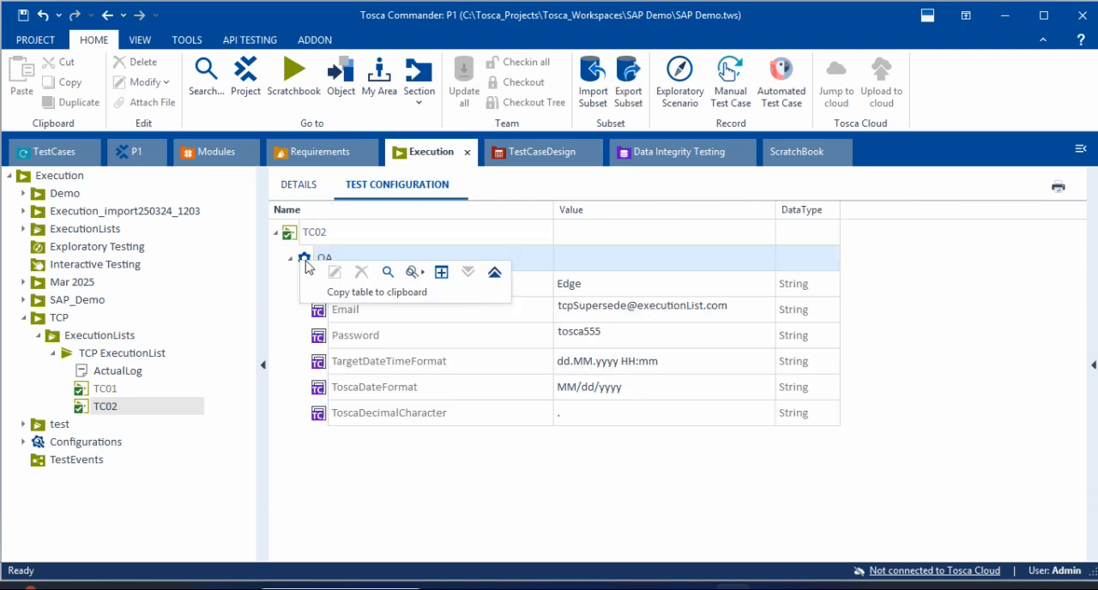
right_click(324, 242)
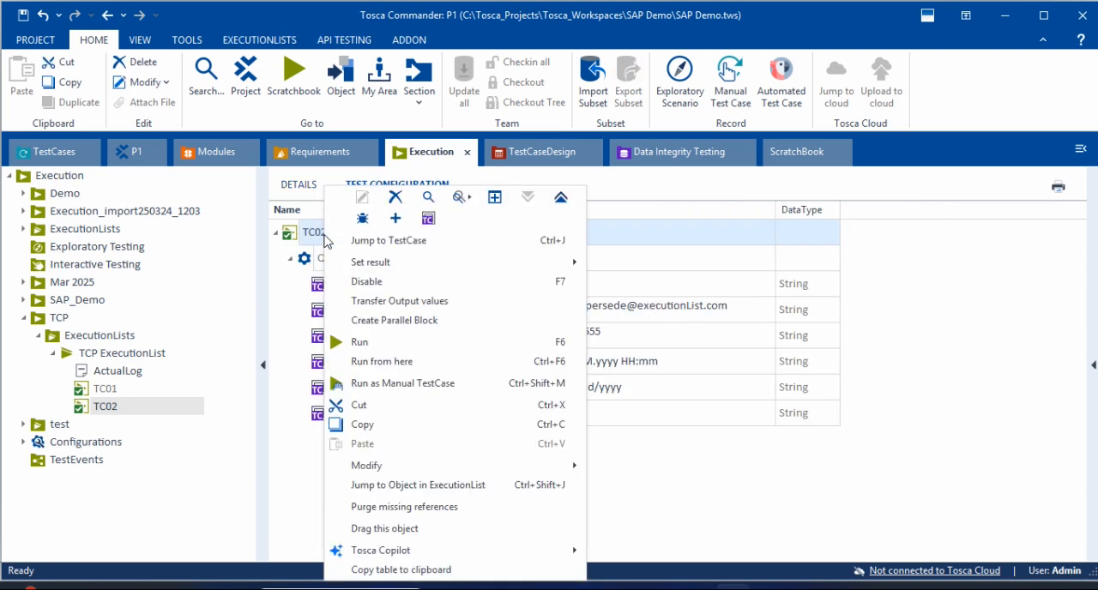
left_click(290, 277)
left_click(304, 261)
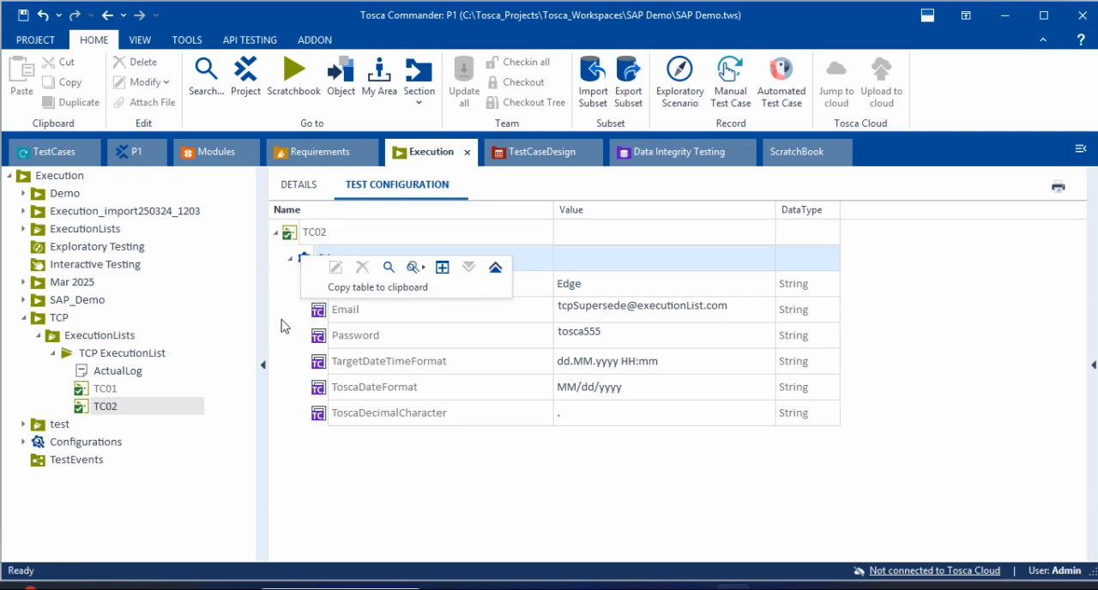
Step: Reset the Browser, Email and Password parameters of the TCP ExecutionList to their default values
left_click(115, 354)
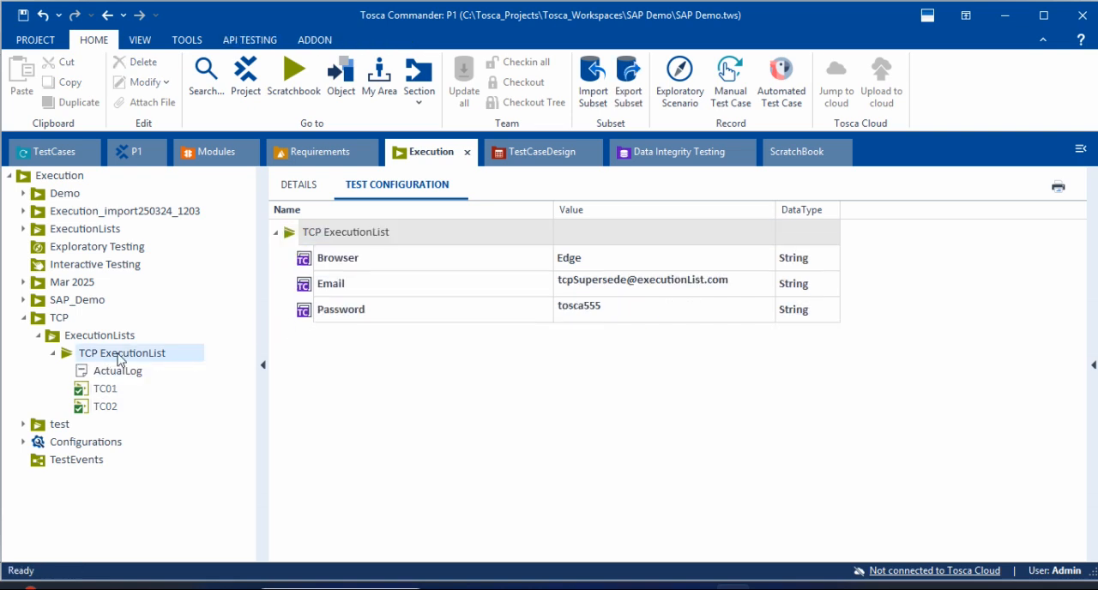
right_click(362, 240)
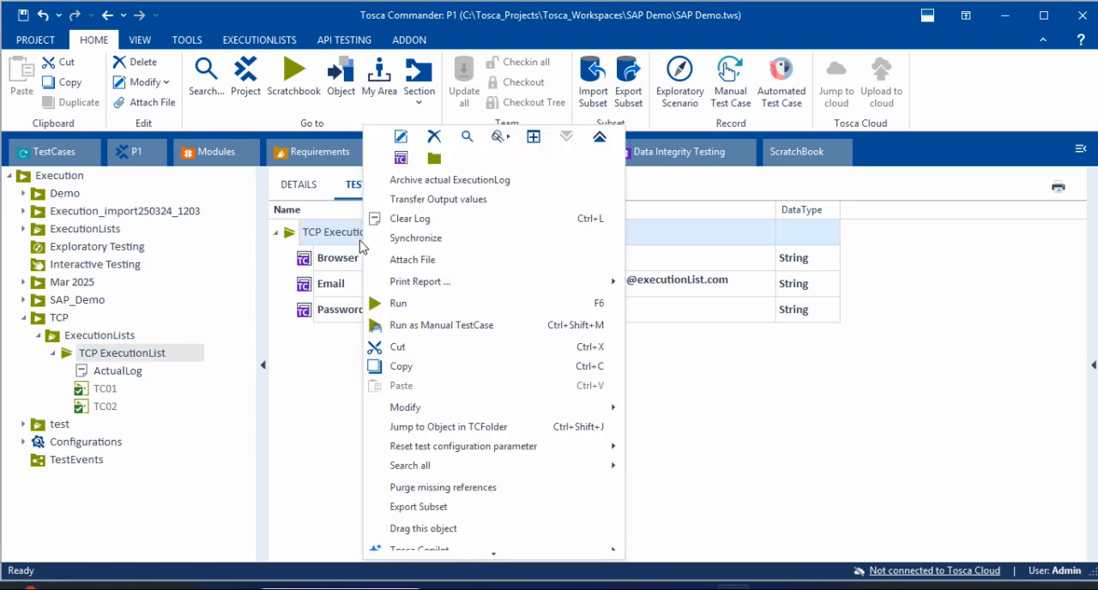
right_click(329, 263)
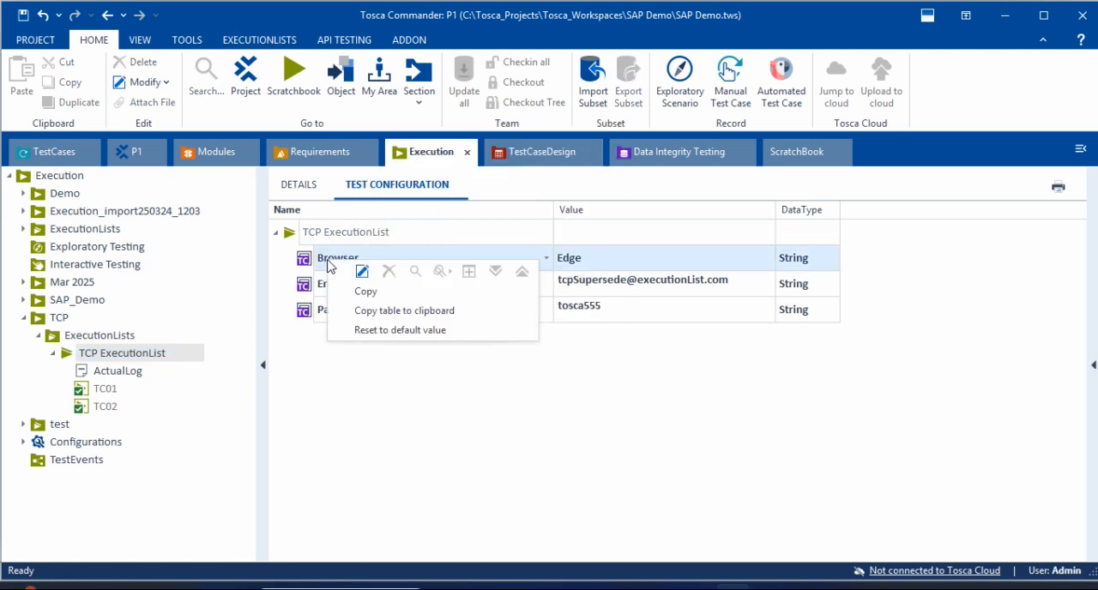
left_click(394, 330)
right_click(367, 258)
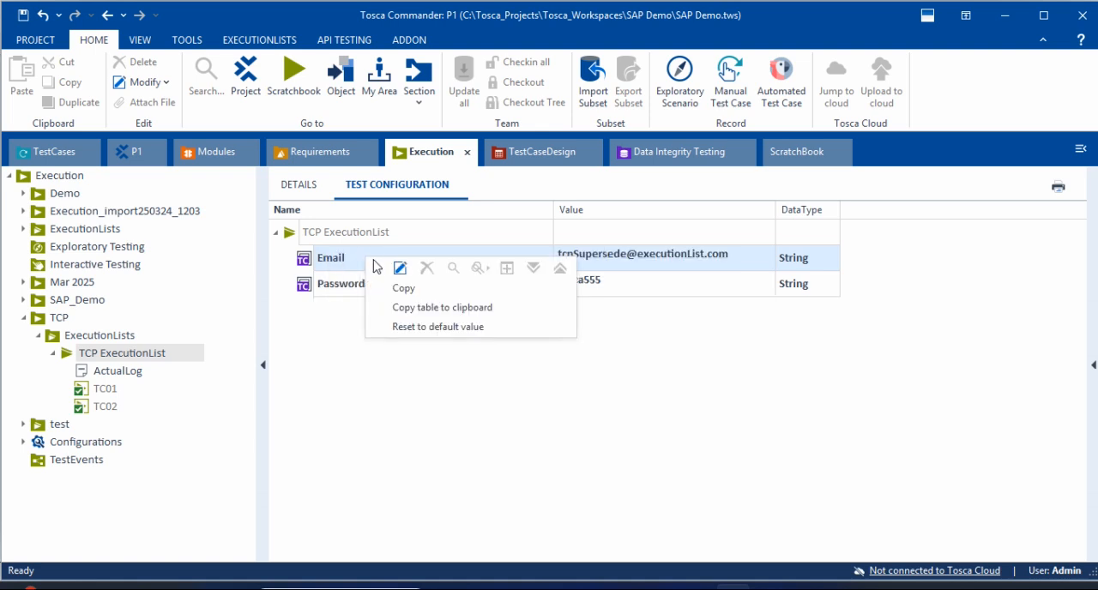
left_click(422, 324)
right_click(373, 264)
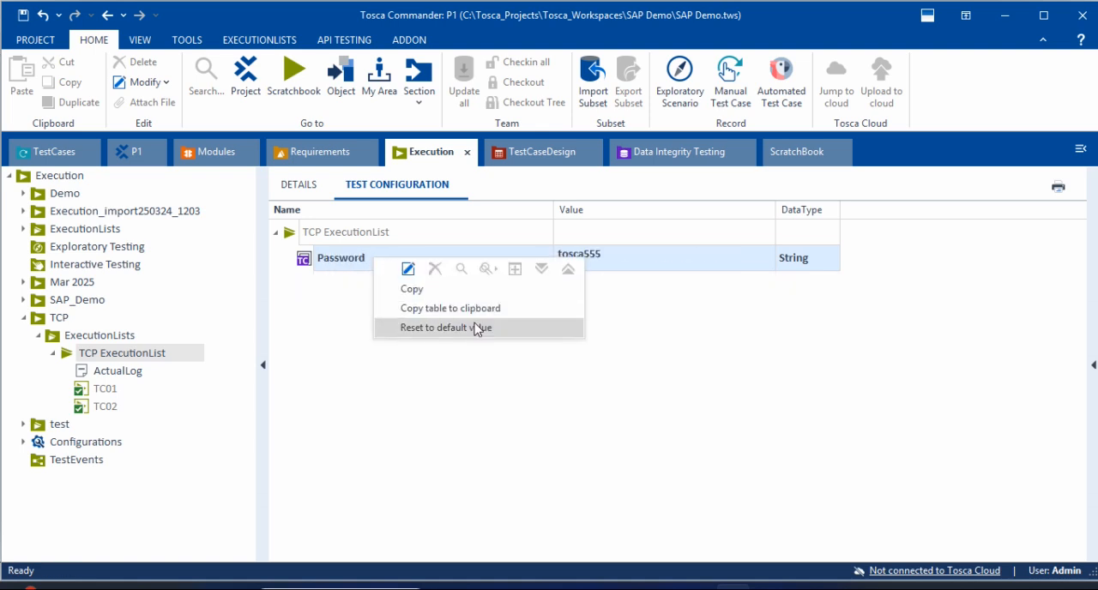
left_click(473, 328)
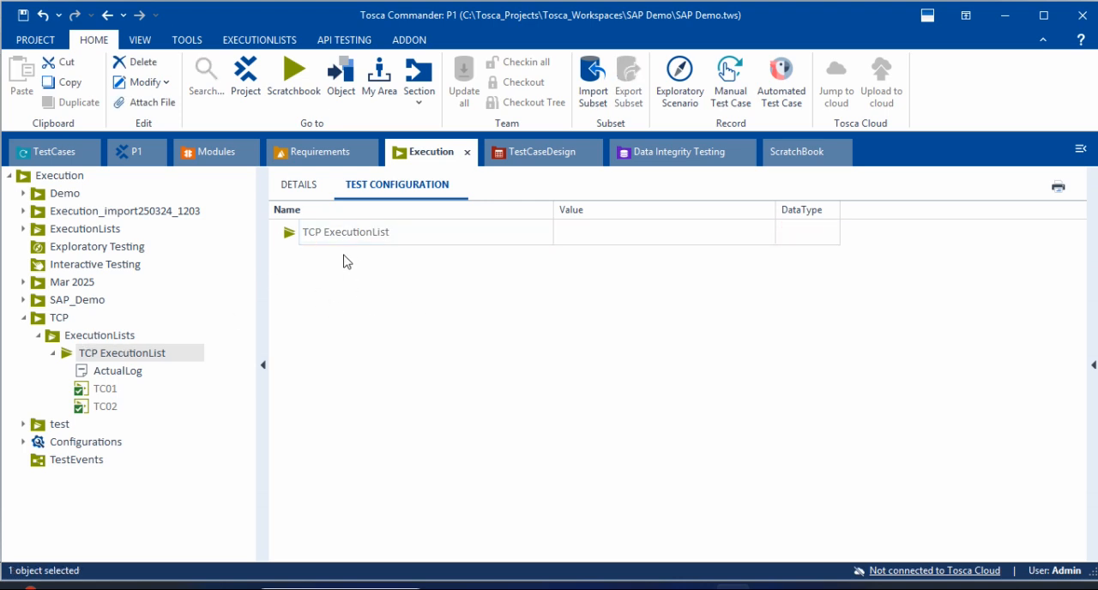
Step: Check the ExecutionLists and TCP folders, the TCP ExecutionList and its TC01 and TC02 entries under Execution
left_click(77, 337)
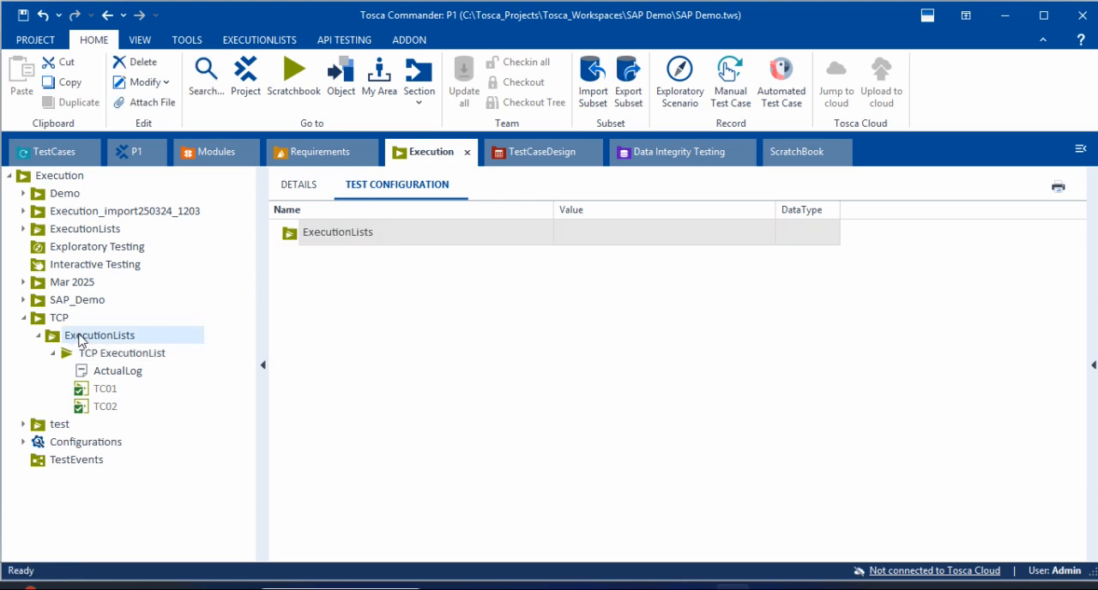
left_click(43, 318)
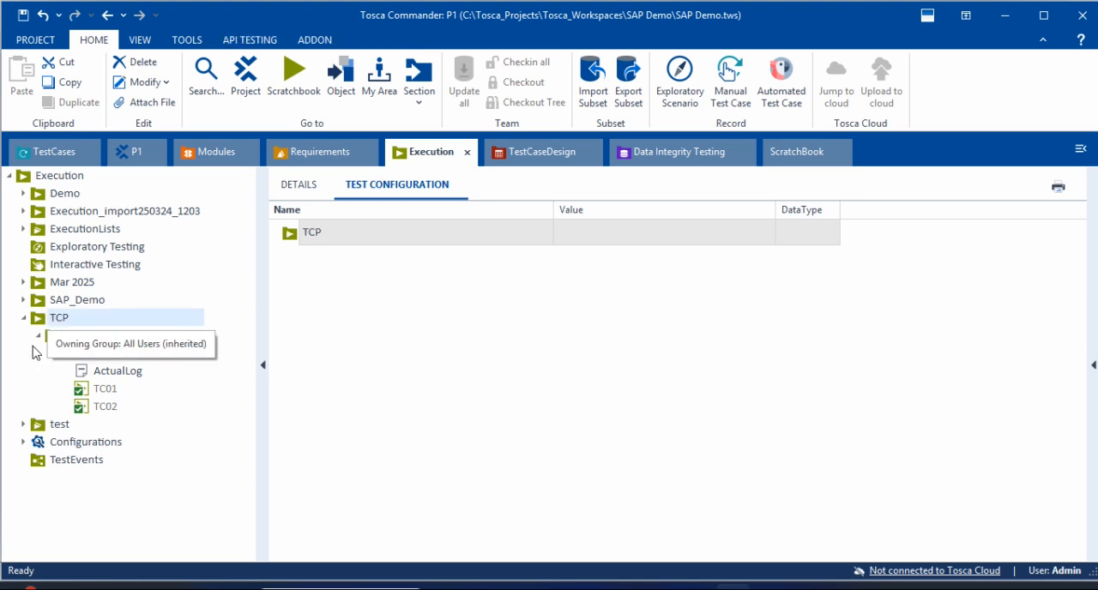
left_click(99, 336)
left_click(113, 354)
left_click(108, 377)
left_click(107, 388)
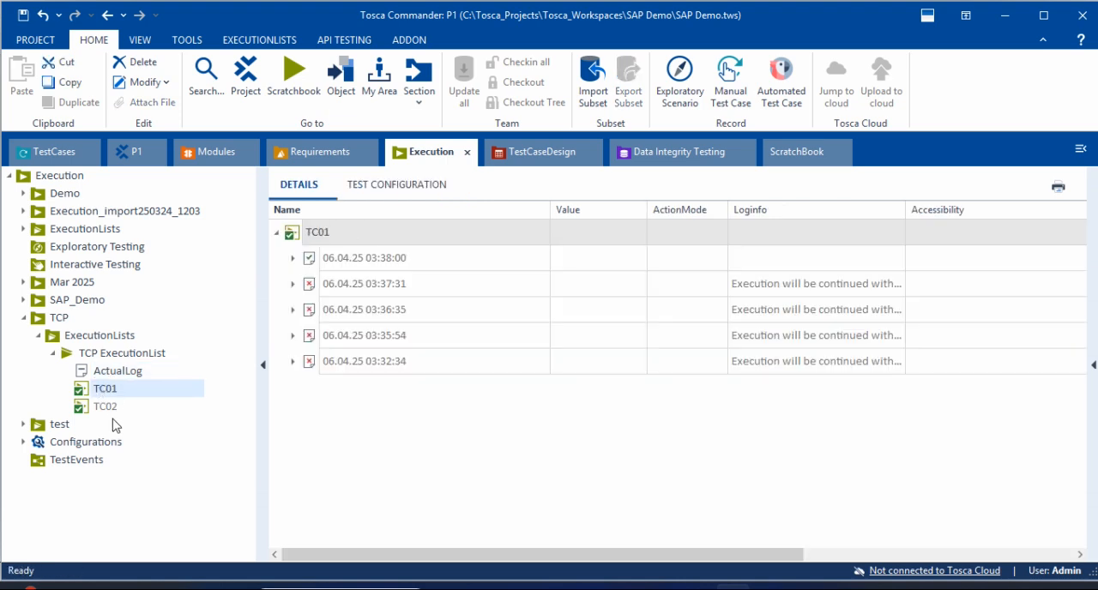
left_click(112, 408)
Step: Assign the Reg configuration from TCP Configurations to the ExecutionLists folder under Execution's TCP folder and review its parameters
left_click(76, 339)
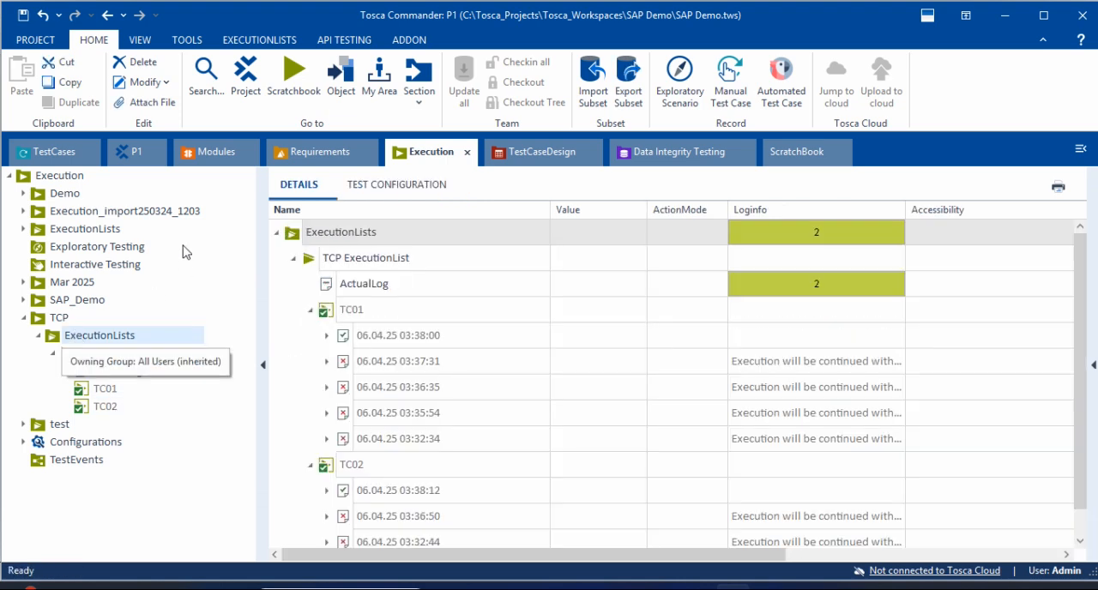
left_click(130, 152)
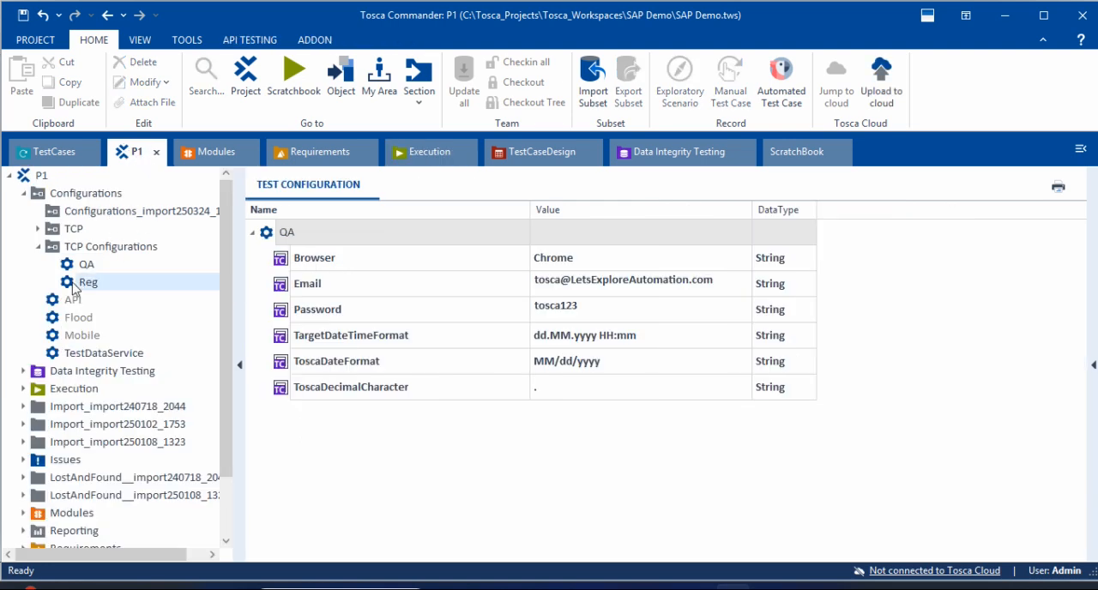
left_click_drag(73, 288, 298, 239)
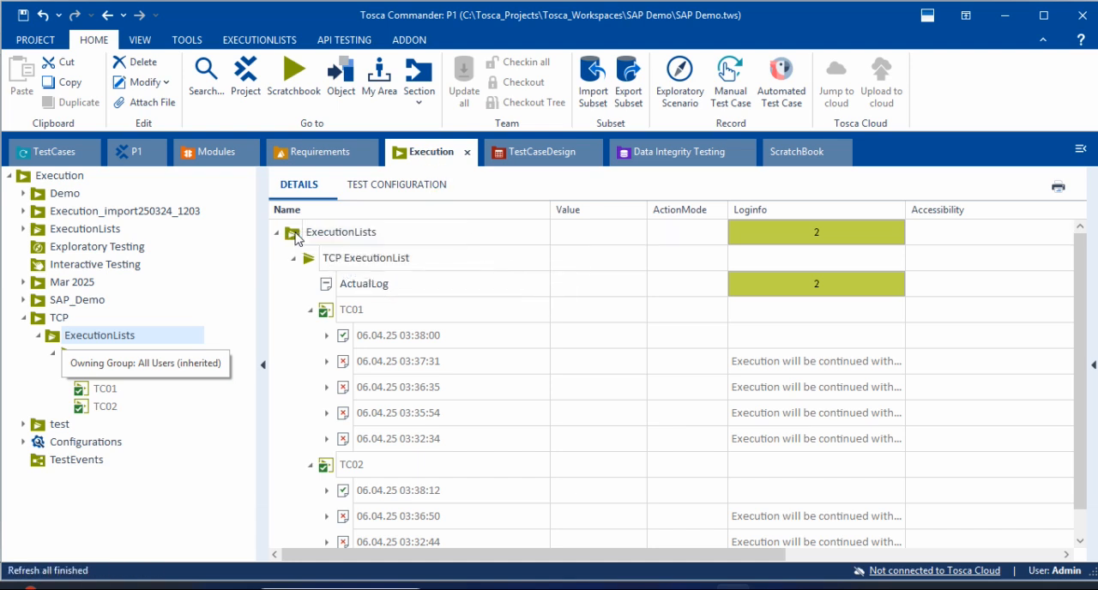
left_click(390, 186)
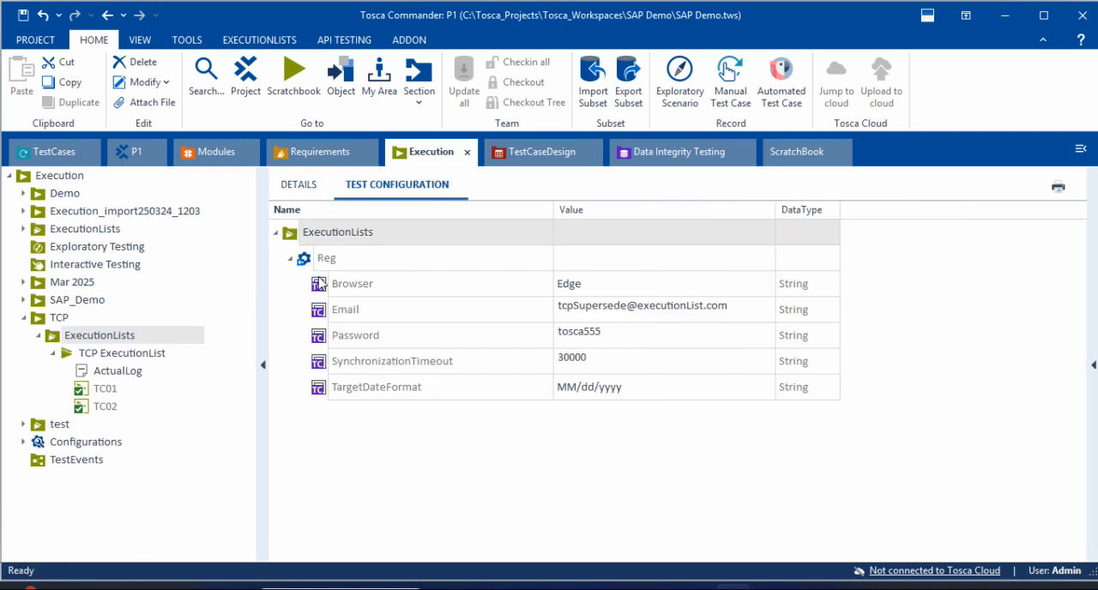
left_click(359, 290)
left_click(403, 338)
left_click(485, 391)
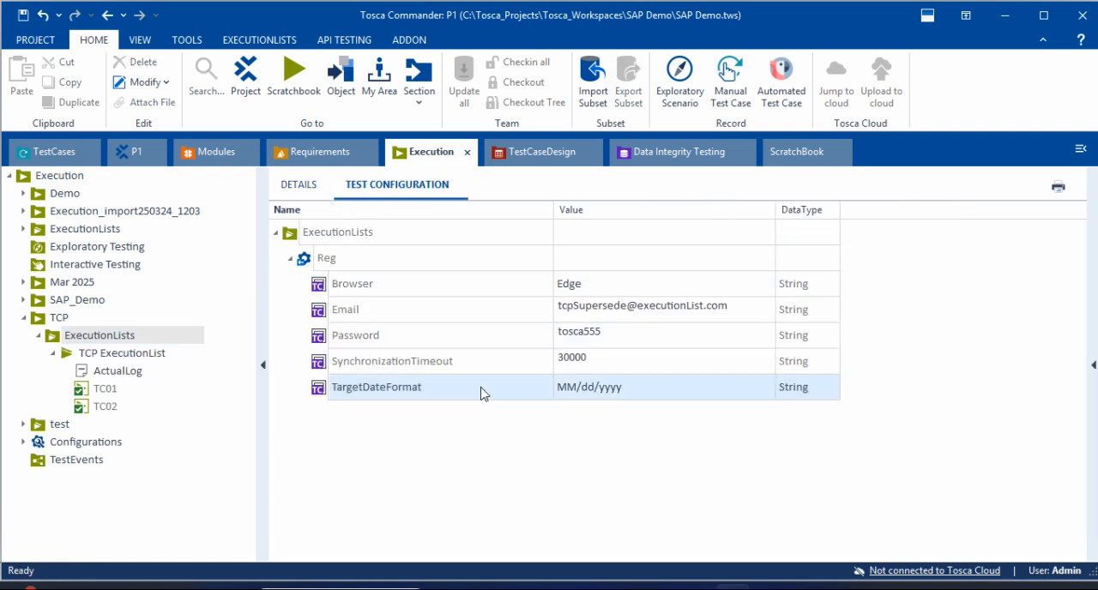
left_click(493, 329)
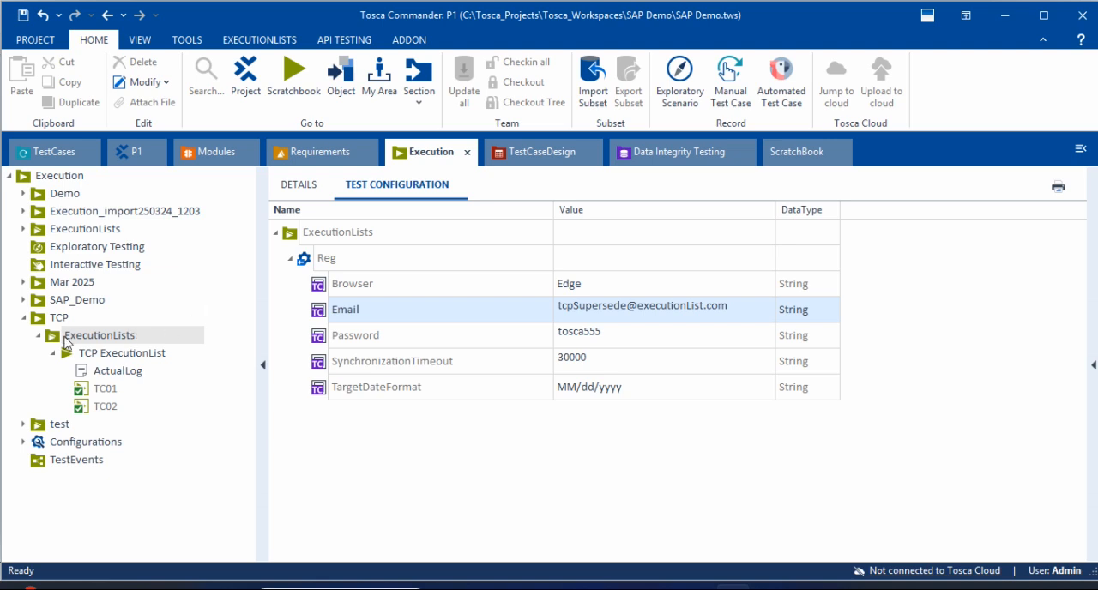
Step: Review the QA configuration on TC01 and the parameters set on the TCP and TestCases folders
left_click(30, 152)
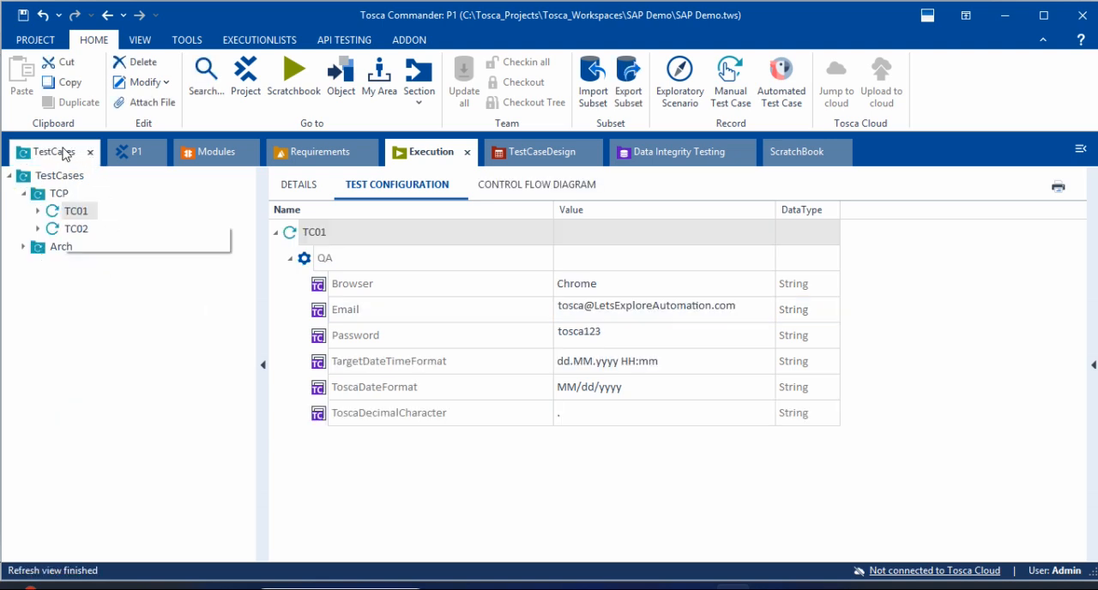
left_click(336, 256)
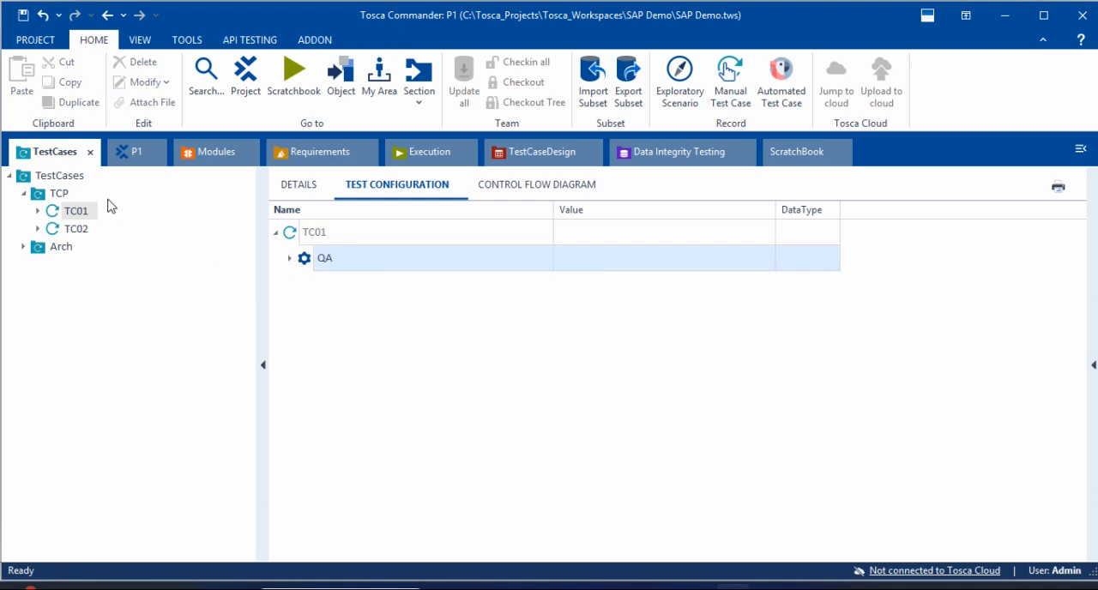
left_click(62, 193)
left_click(43, 176)
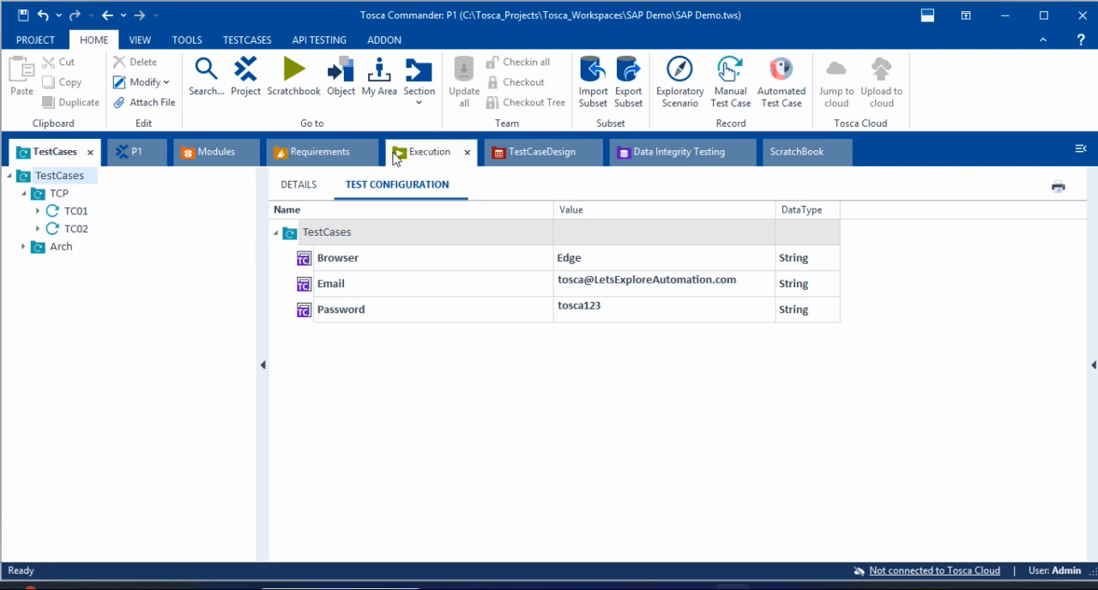
Step: Check how the Reg configuration's parameters pass from the ExecutionLists folder to the TCP ExecutionList and its test cases
left_click(429, 152)
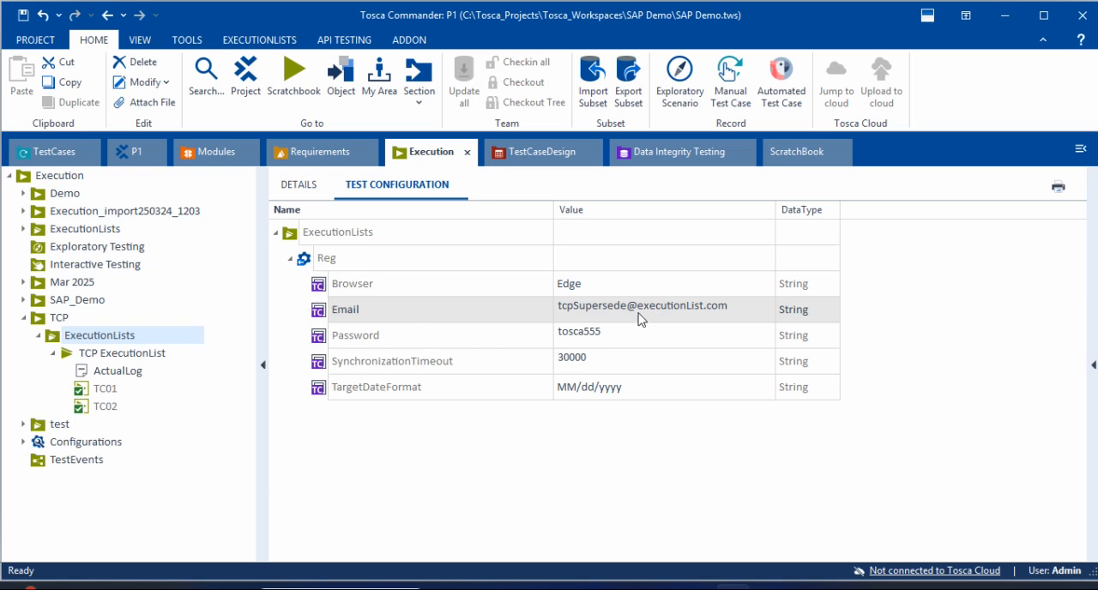
left_click(91, 353)
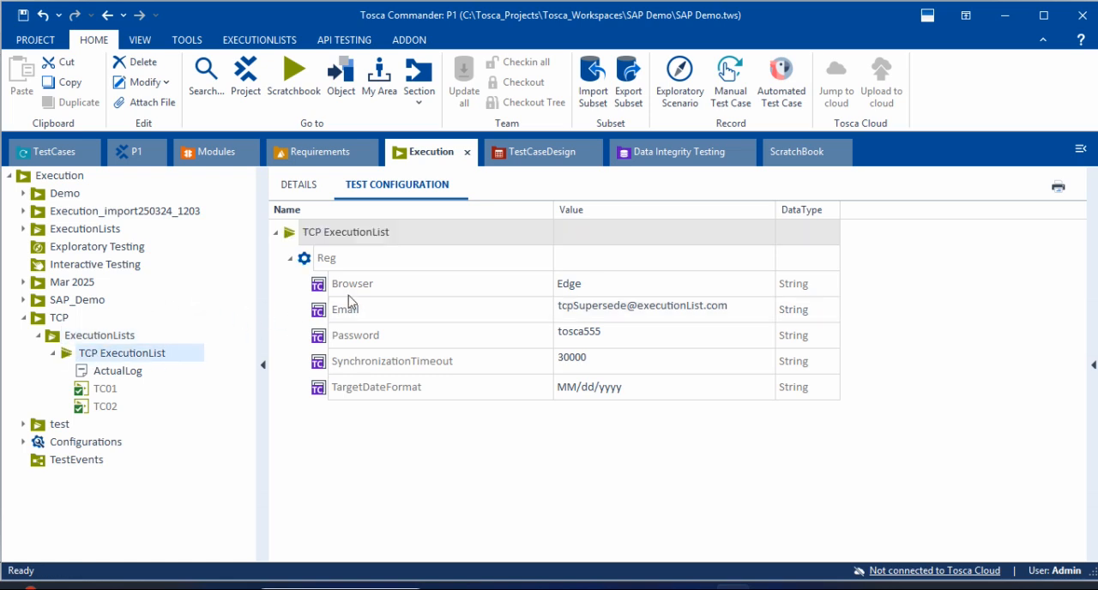
left_click(408, 290)
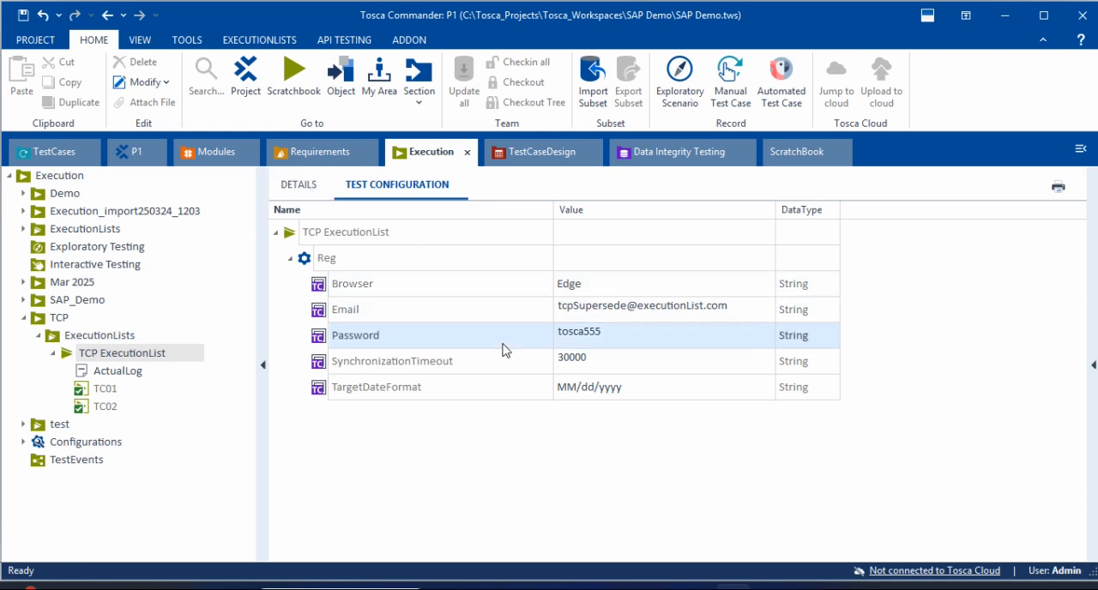
left_click(101, 392)
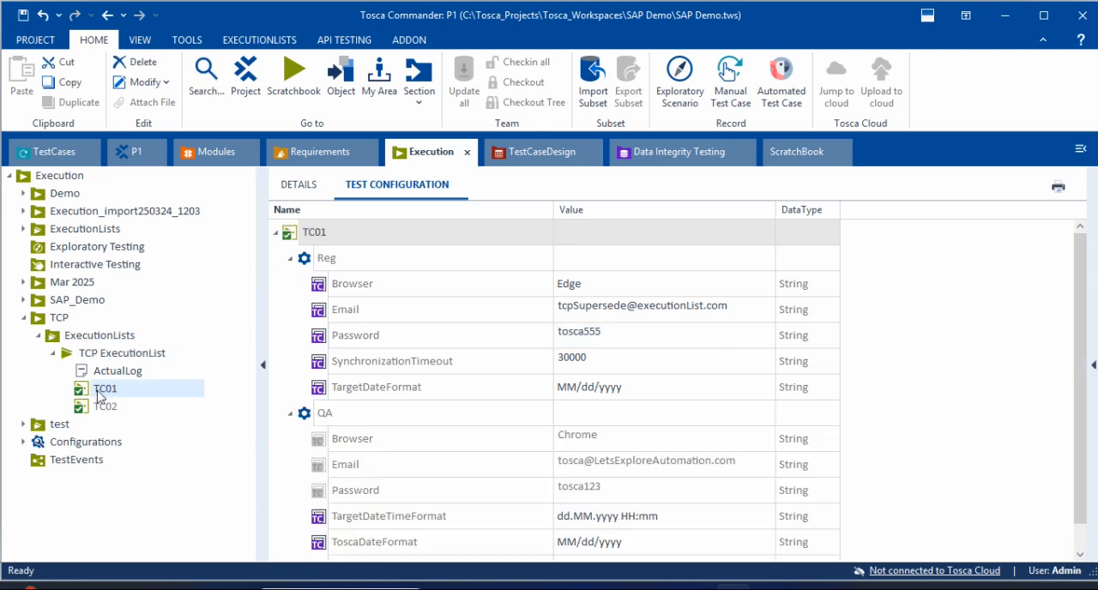
Step: Collapse the TC01 and TC02 logs in the TCP ExecutionList details and collapse that list in the Execution tree
left_click(118, 356)
left_click(317, 186)
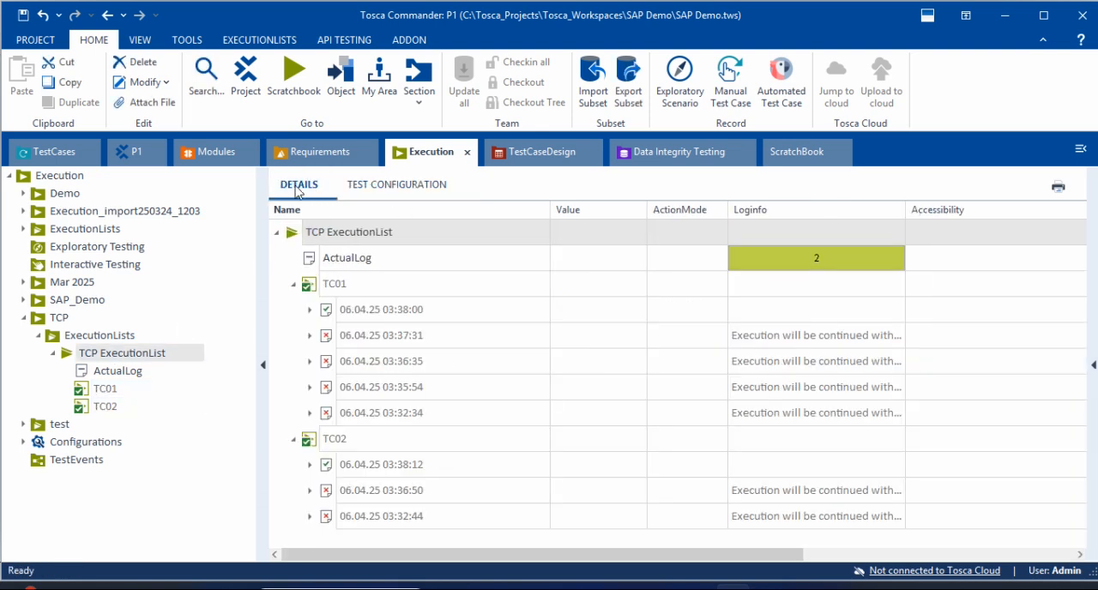
left_click(293, 284)
left_click(293, 310)
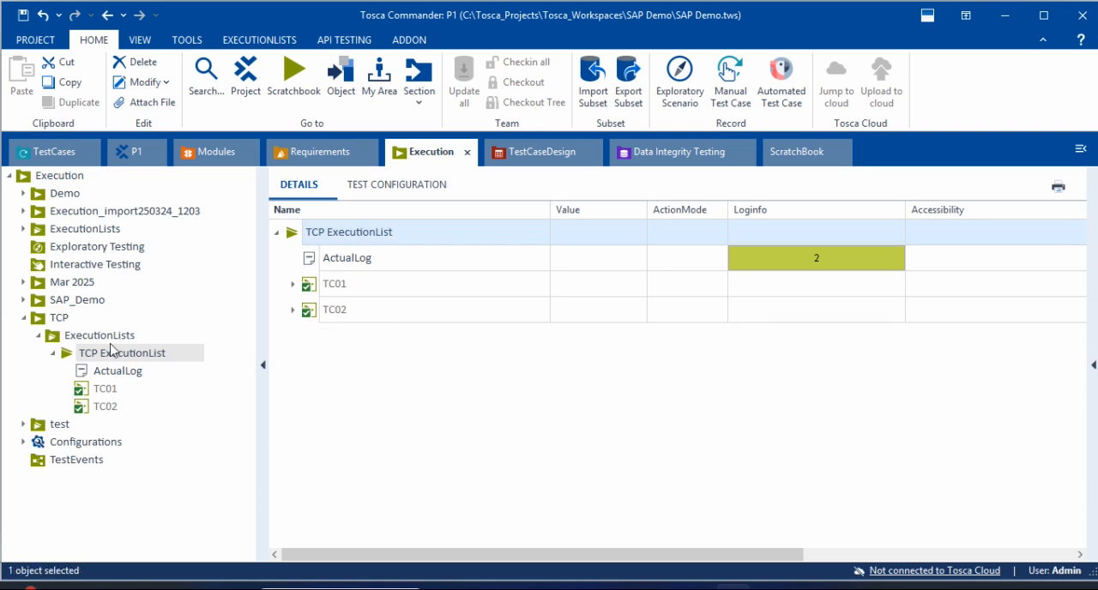
left_click(68, 354)
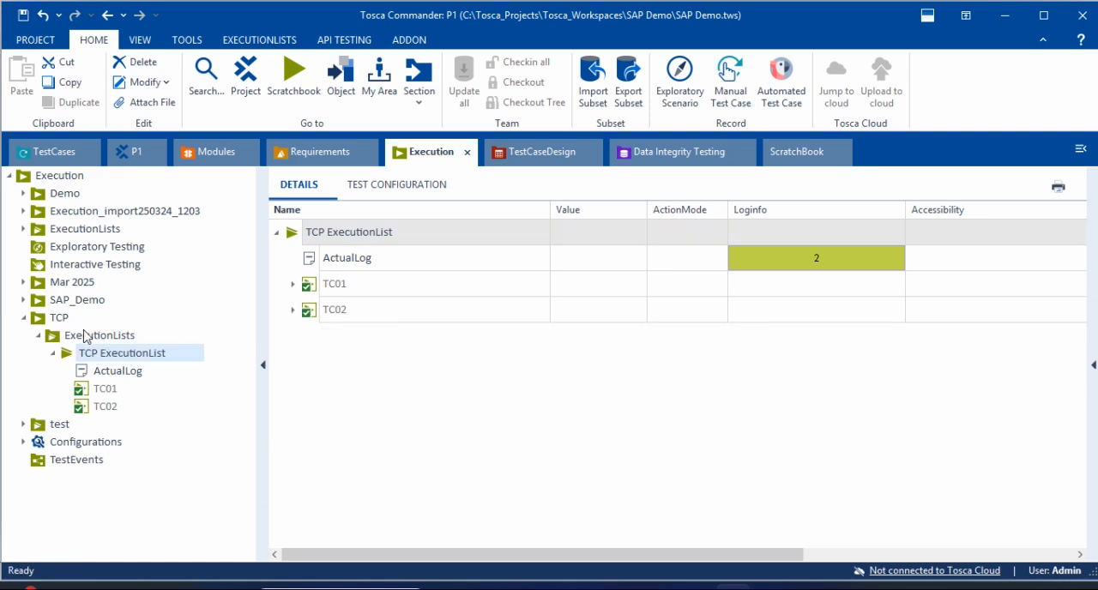
left_click(86, 336)
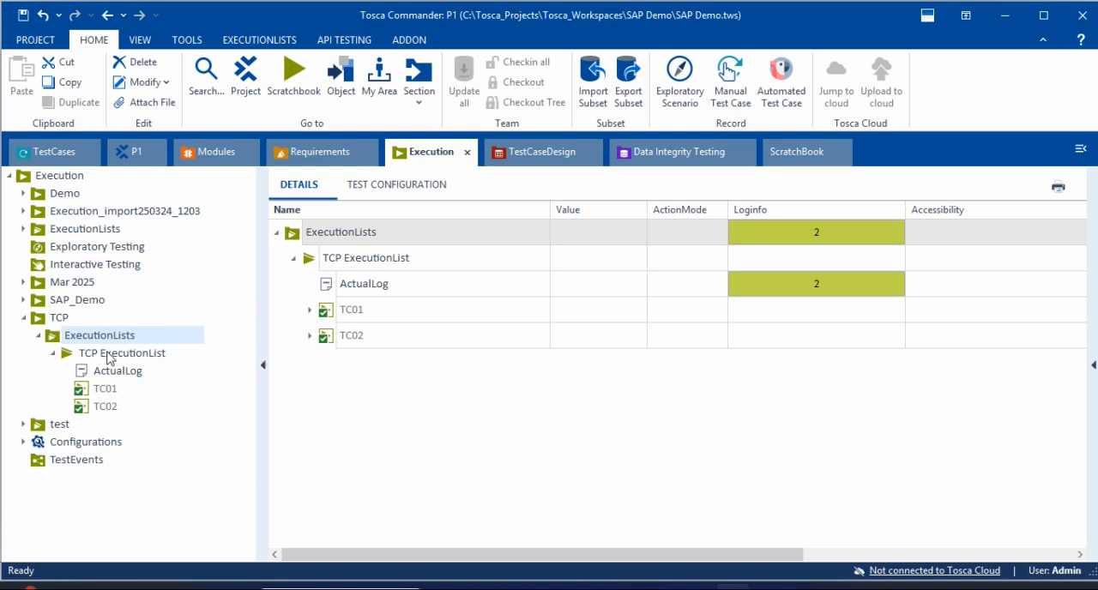
left_click(53, 354)
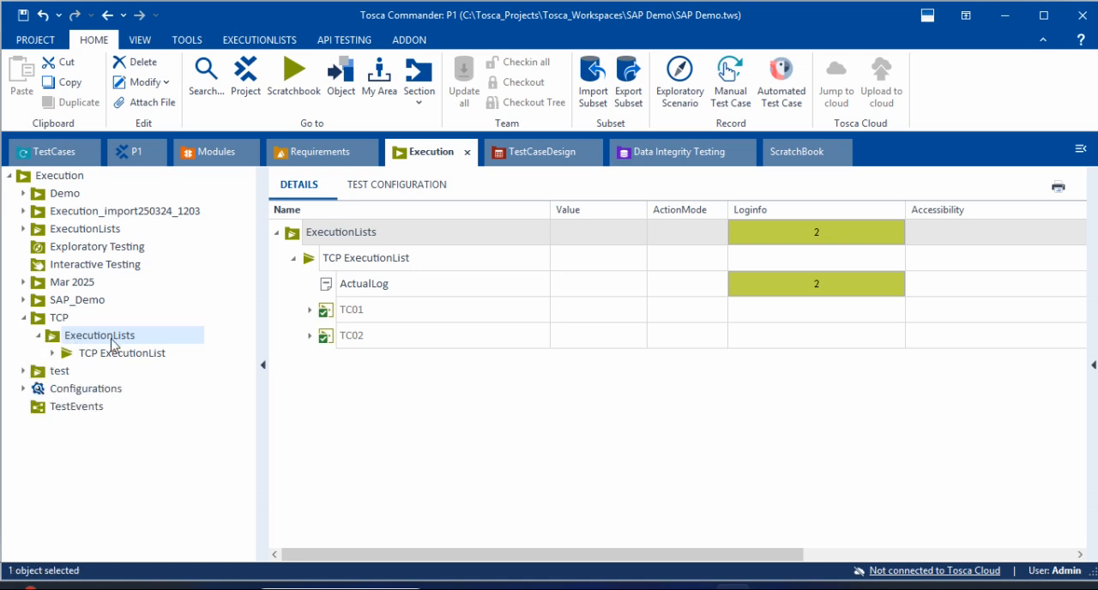
left_click(769, 587)
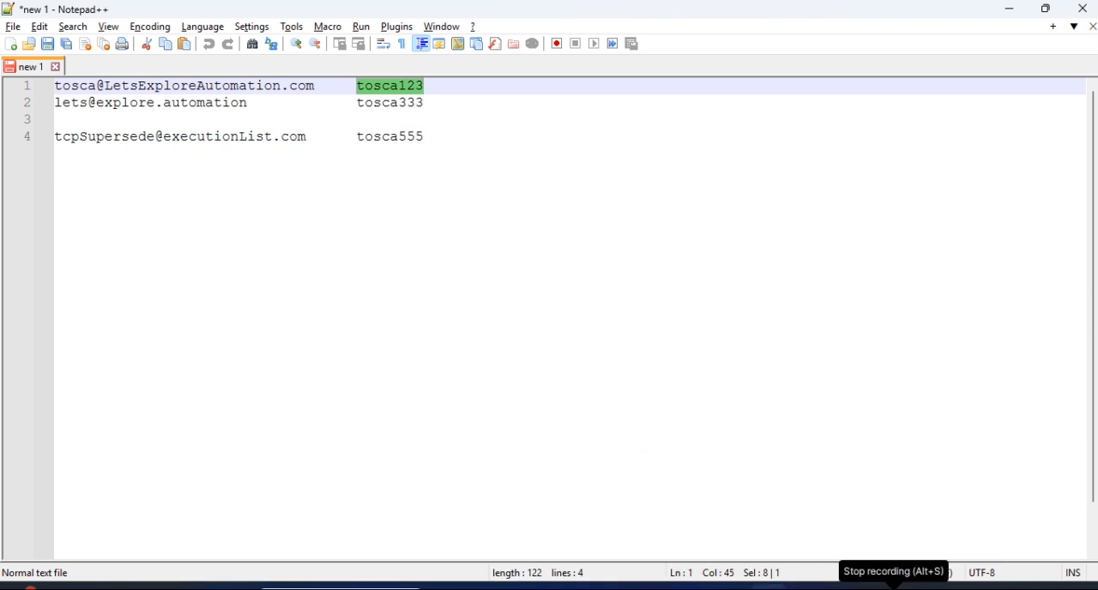
left_click(893, 587)
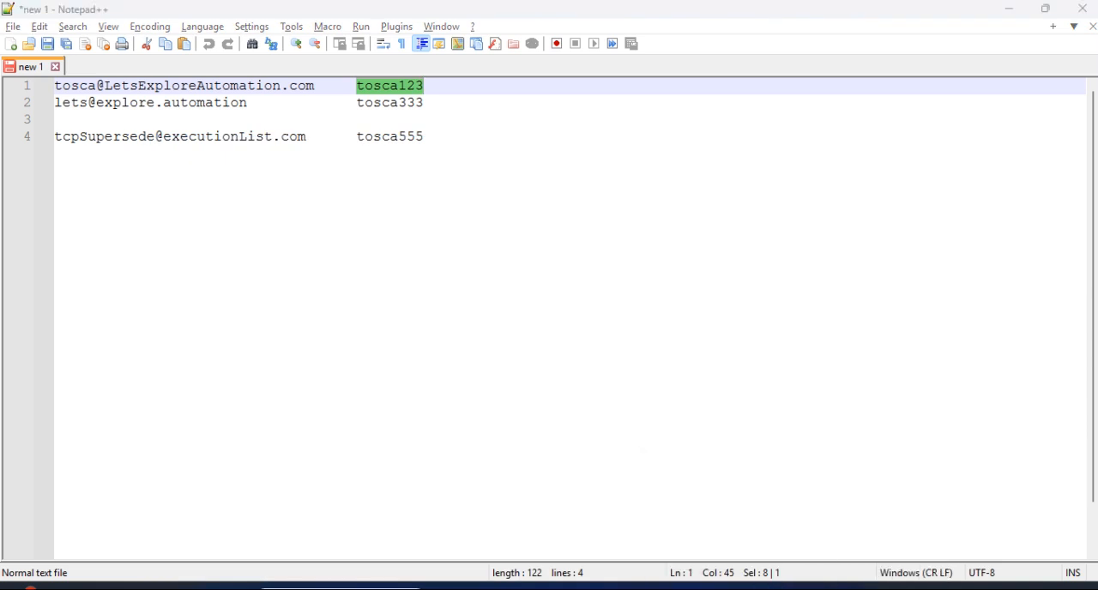